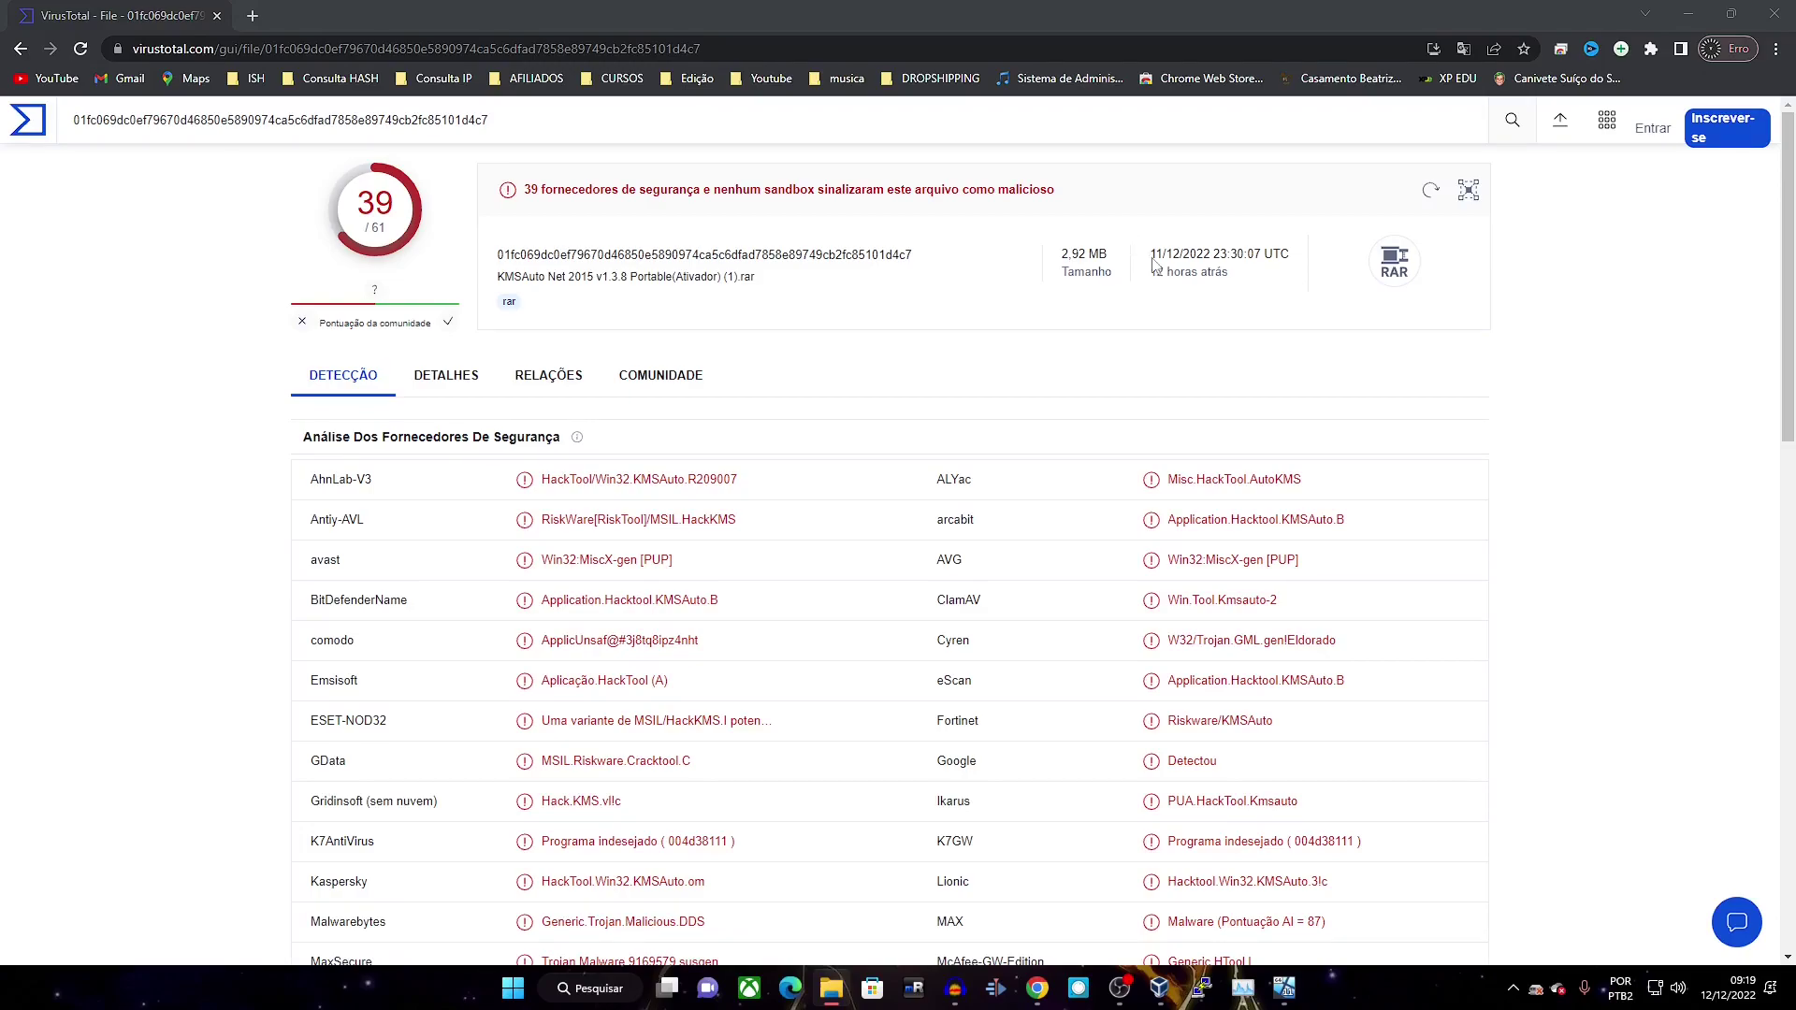
- Open the Mercado Livre store at mercadolivre.com.br in a new browser tab and look over its home page
{"action": "left_click", "coordinate": [252, 10]}
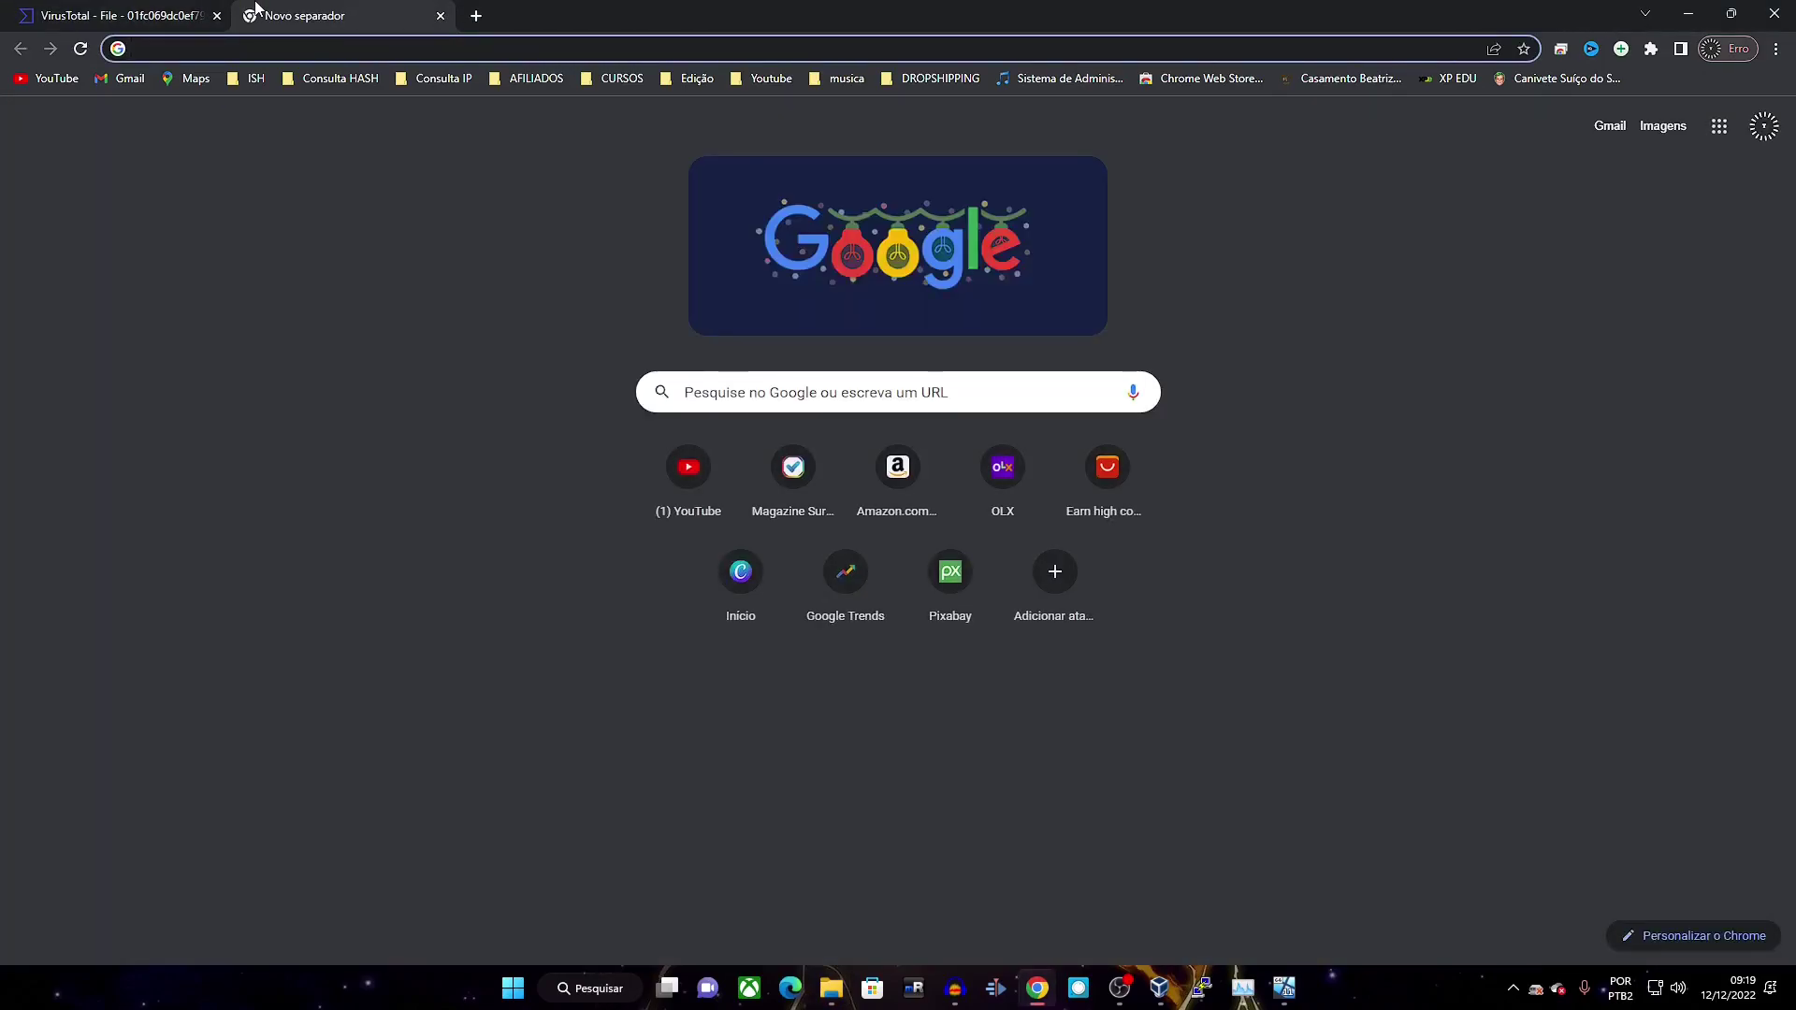
{"action": "type", "text": "mercadolivre.com.br"}
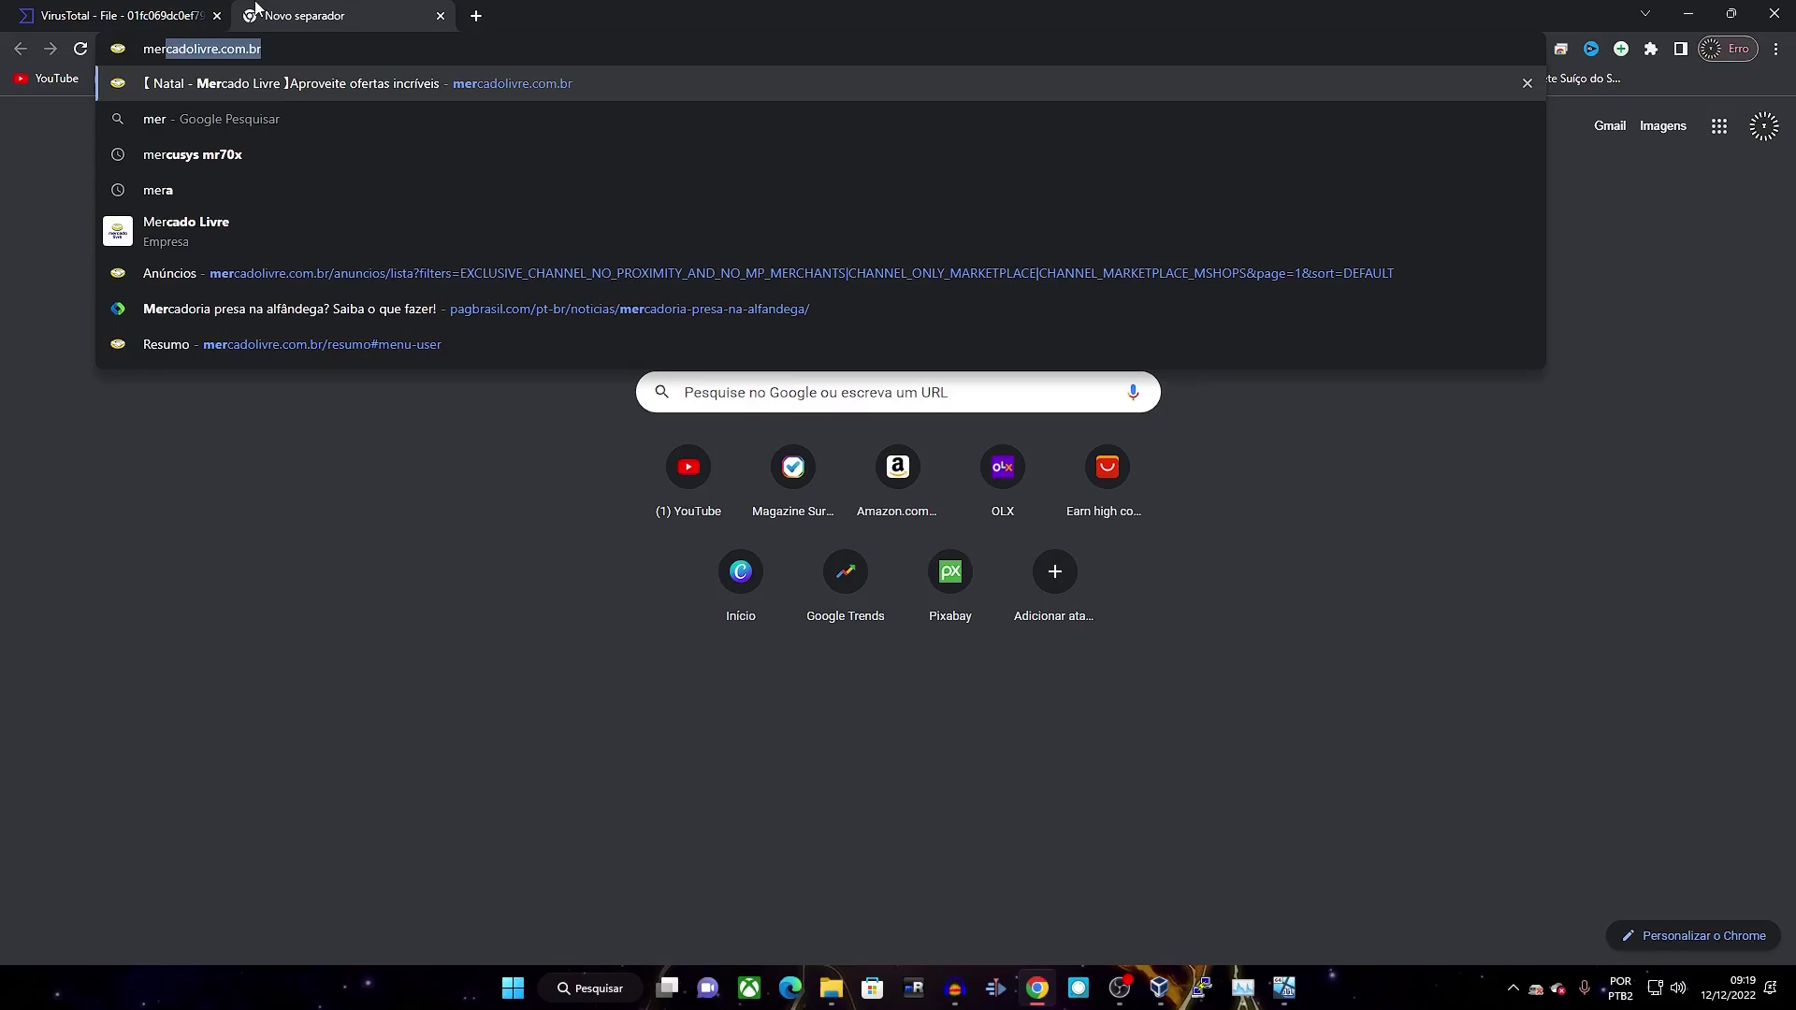
{"action": "key", "text": "Return"}
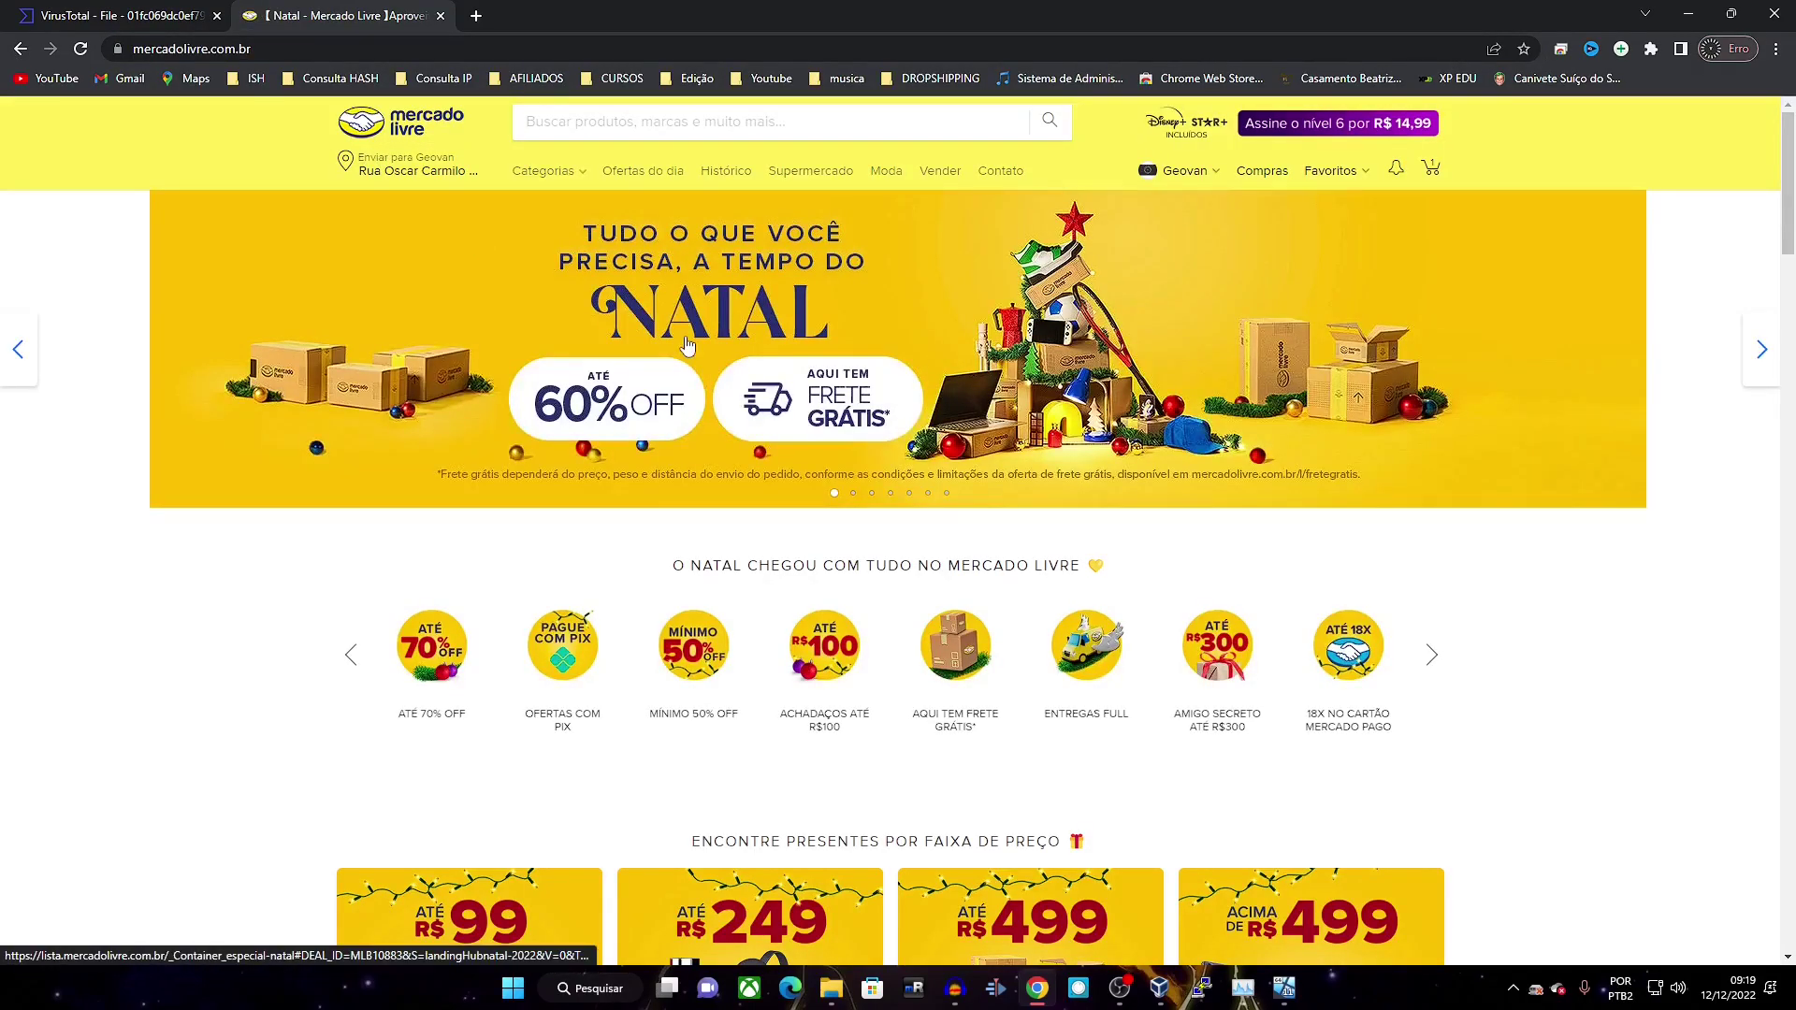
{"action": "scroll", "coordinate": [481, 343], "scroll_direction": "down", "scroll_amount": 5}
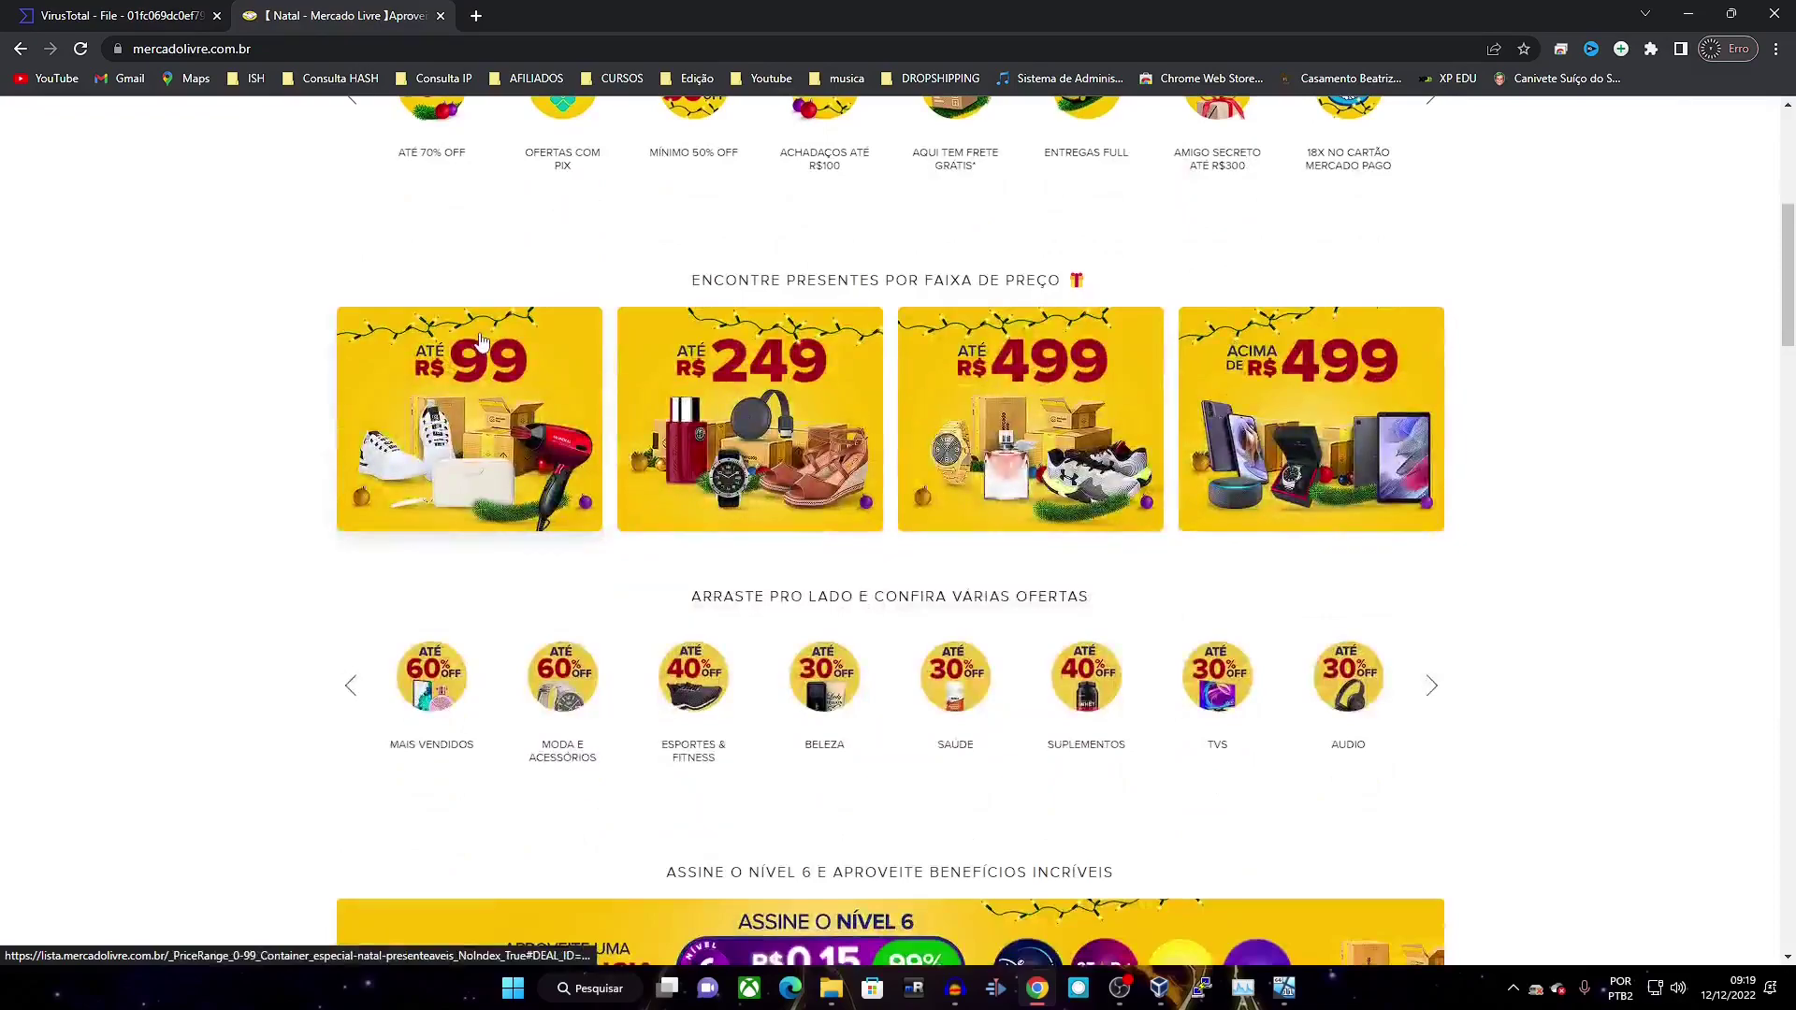
{"action": "scroll", "coordinate": [482, 344], "scroll_direction": "up", "scroll_amount": 6}
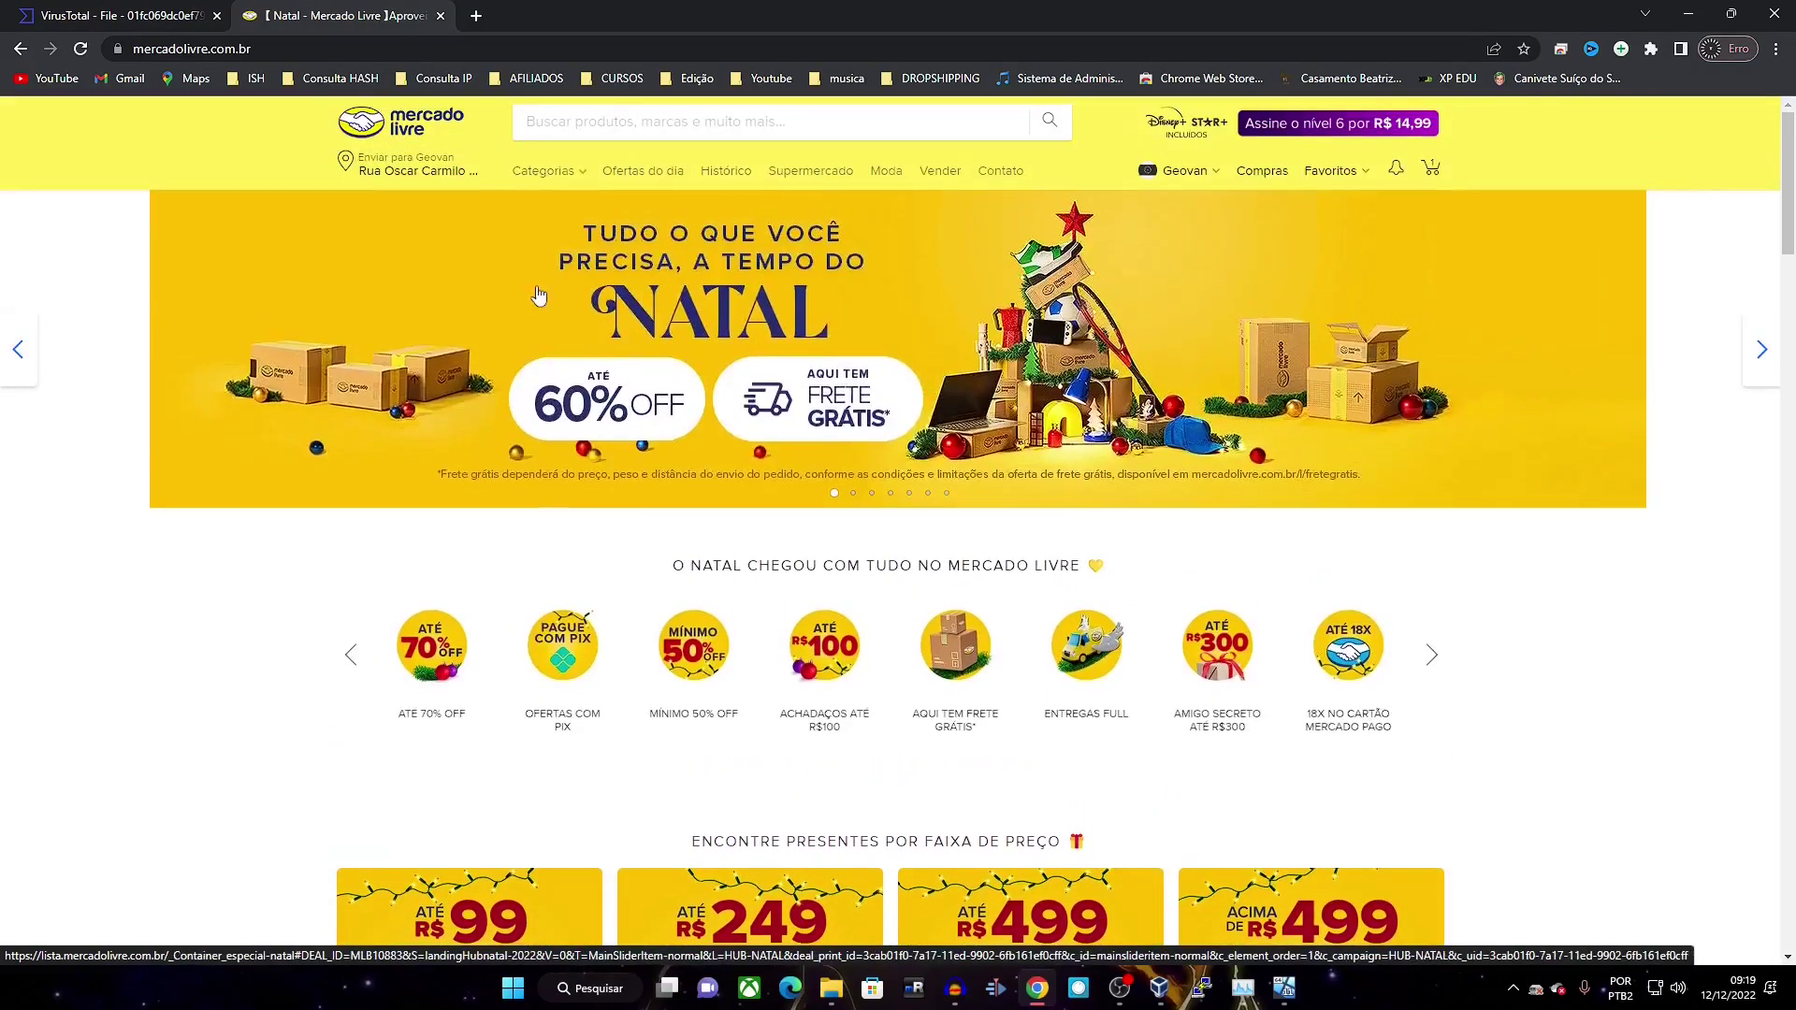
- Search Mercado Livre for "chave do windows 11"
{"action": "left_click", "coordinate": [657, 115]}
{"action": "type", "text": "wubd"}
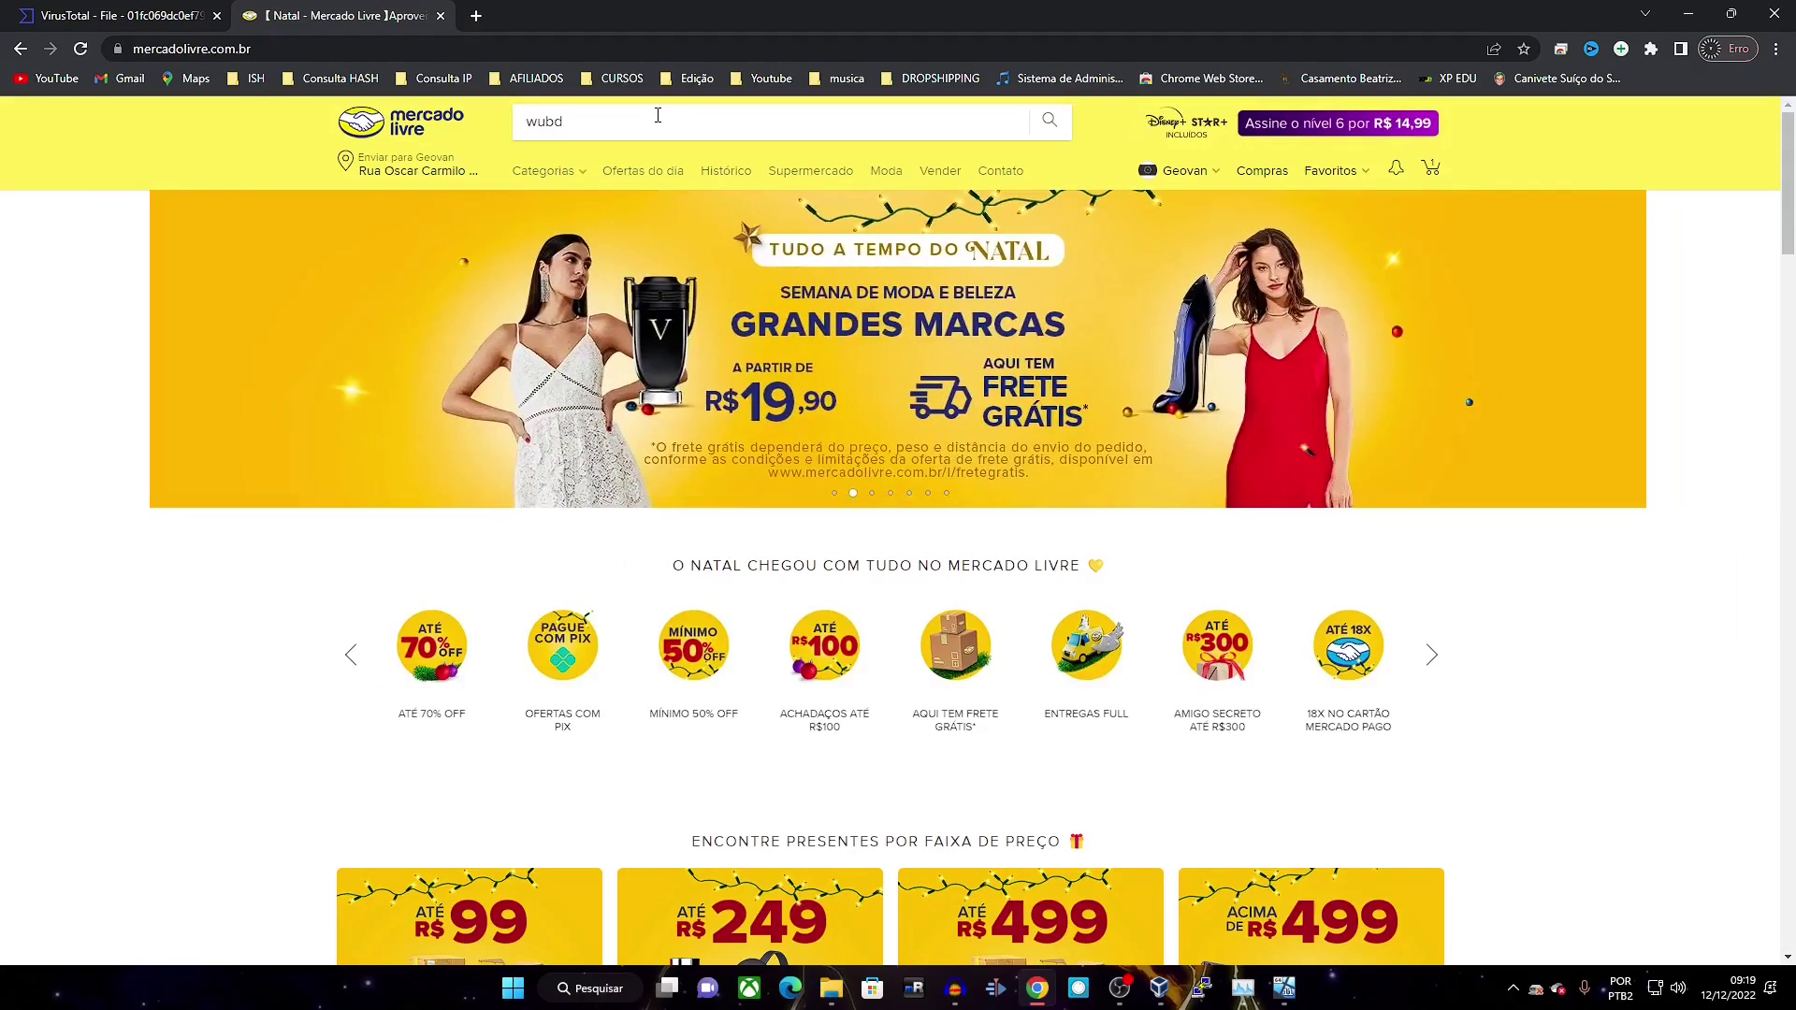
{"action": "key", "text": "BackSpace"}
{"action": "key", "text": "BackSpace"}
{"action": "key", "text": "BackSpace"}
{"action": "key", "text": "BackSpace"}
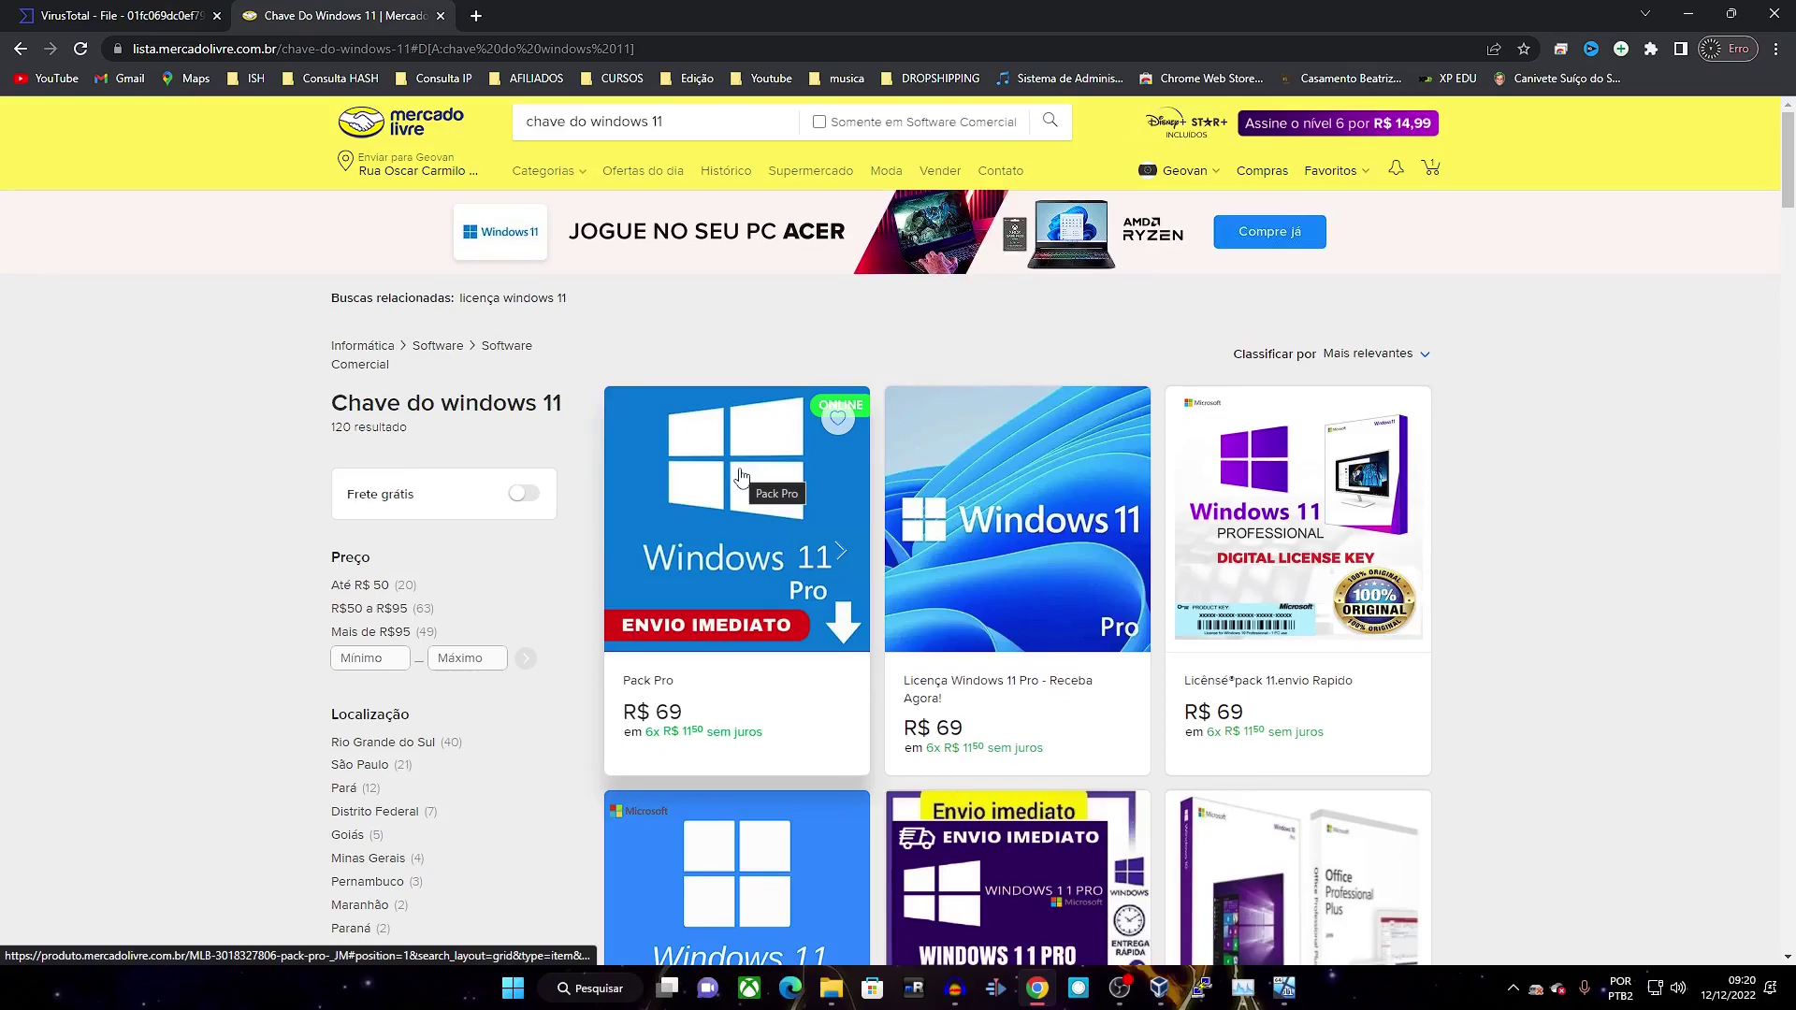
- Browse the Windows 11 key offers and open the R$ 50 "Pack 11pro" listing
{"action": "scroll", "coordinate": [766, 560], "scroll_direction": "down", "scroll_amount": 2}
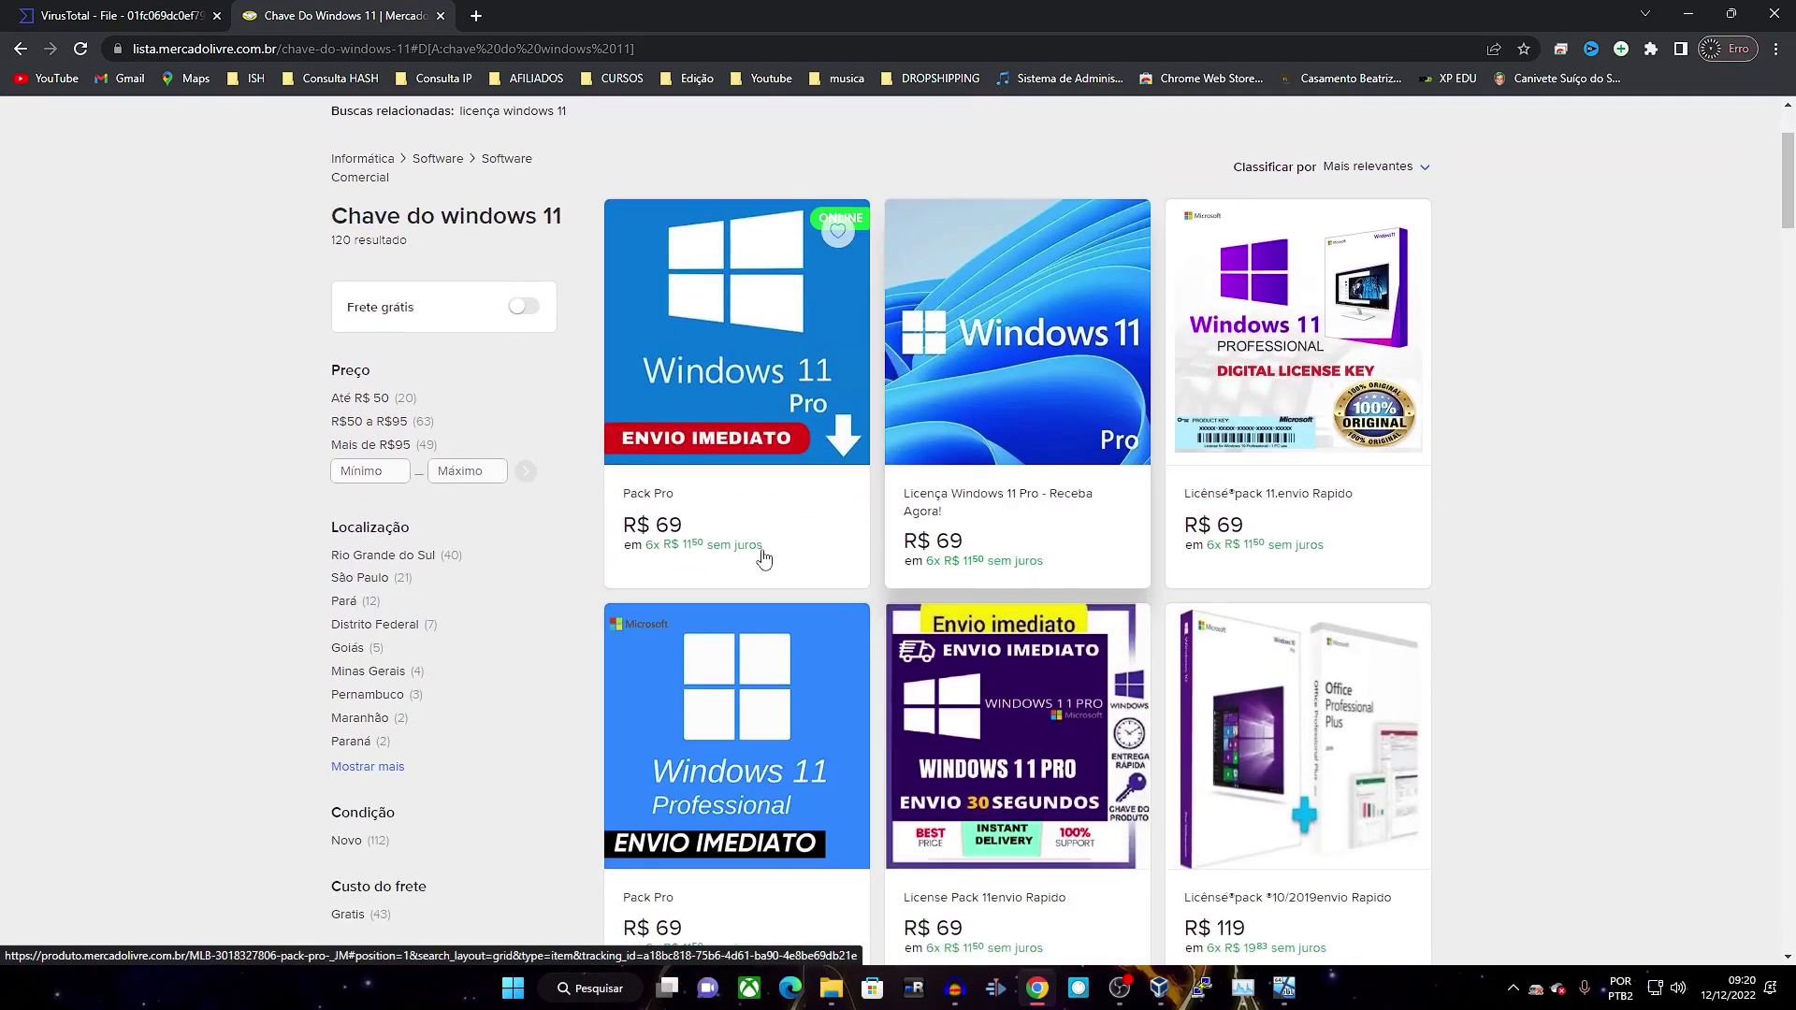
{"action": "scroll", "coordinate": [1601, 530], "scroll_direction": "down", "scroll_amount": 2}
{"action": "scroll", "coordinate": [1602, 530], "scroll_direction": "down", "scroll_amount": 3}
{"action": "scroll", "coordinate": [1598, 522], "scroll_direction": "down", "scroll_amount": 3}
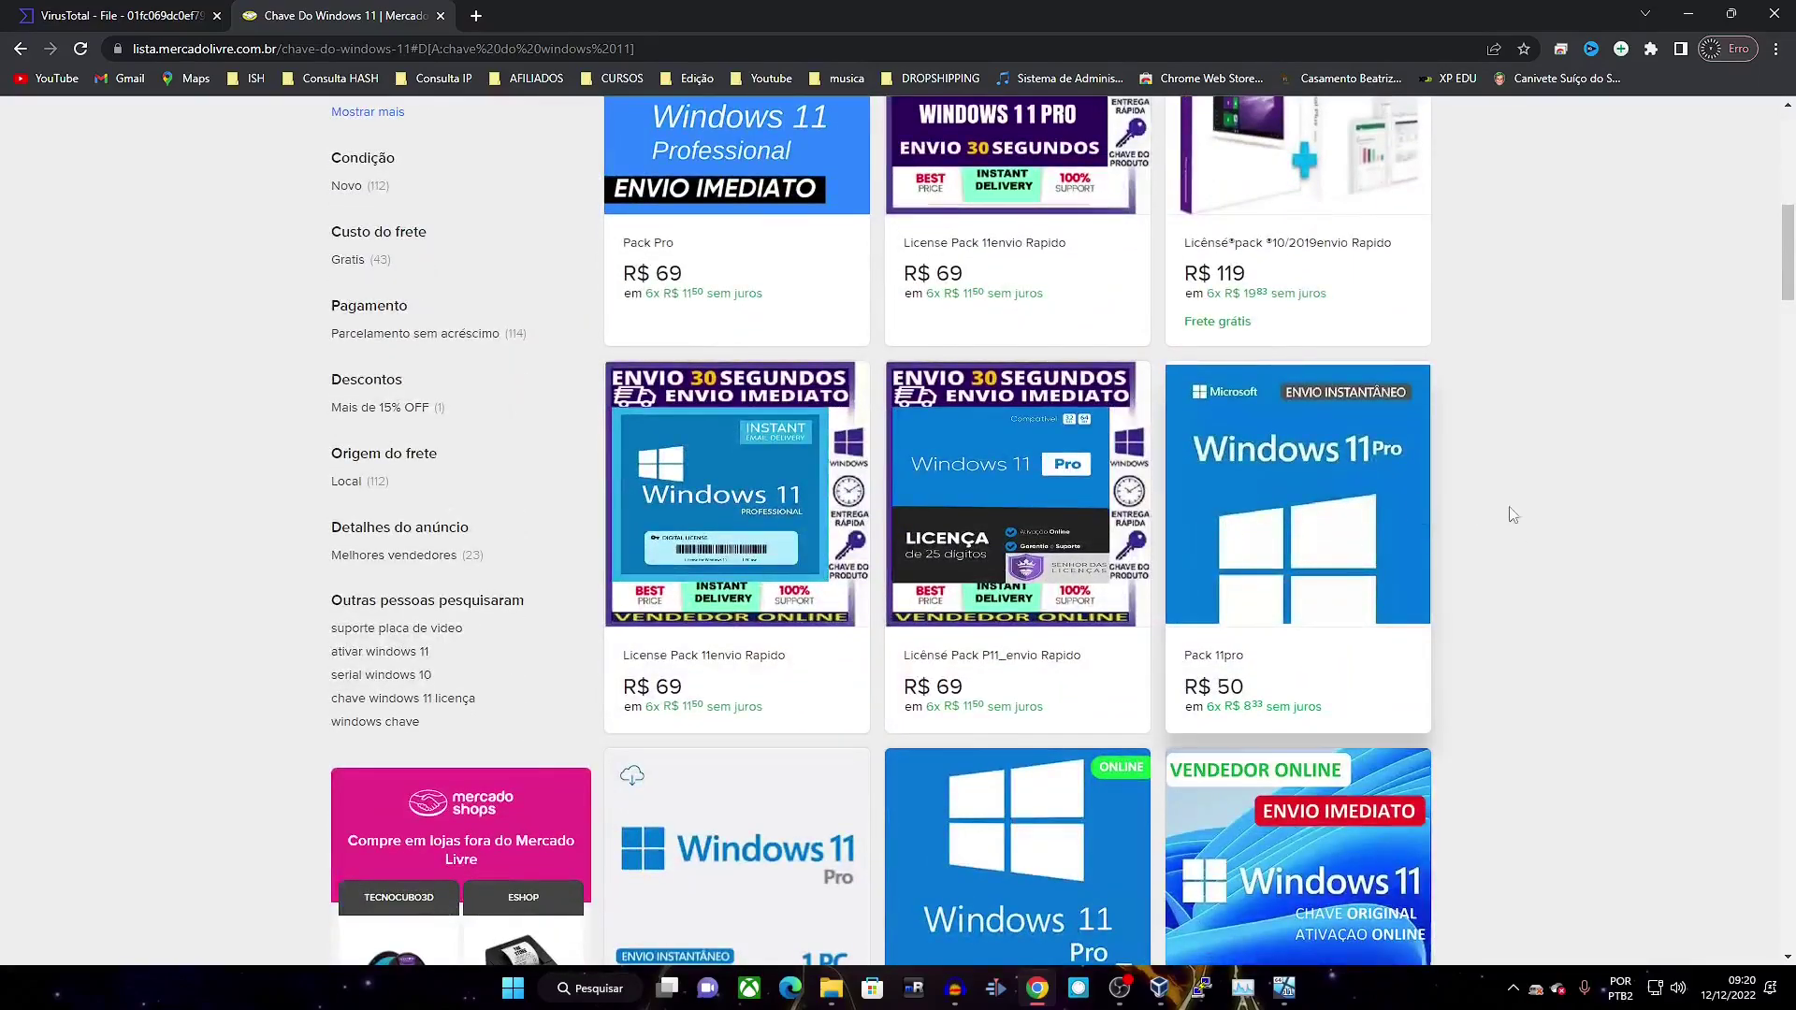
{"action": "scroll", "coordinate": [1440, 527], "scroll_direction": "down", "scroll_amount": 3}
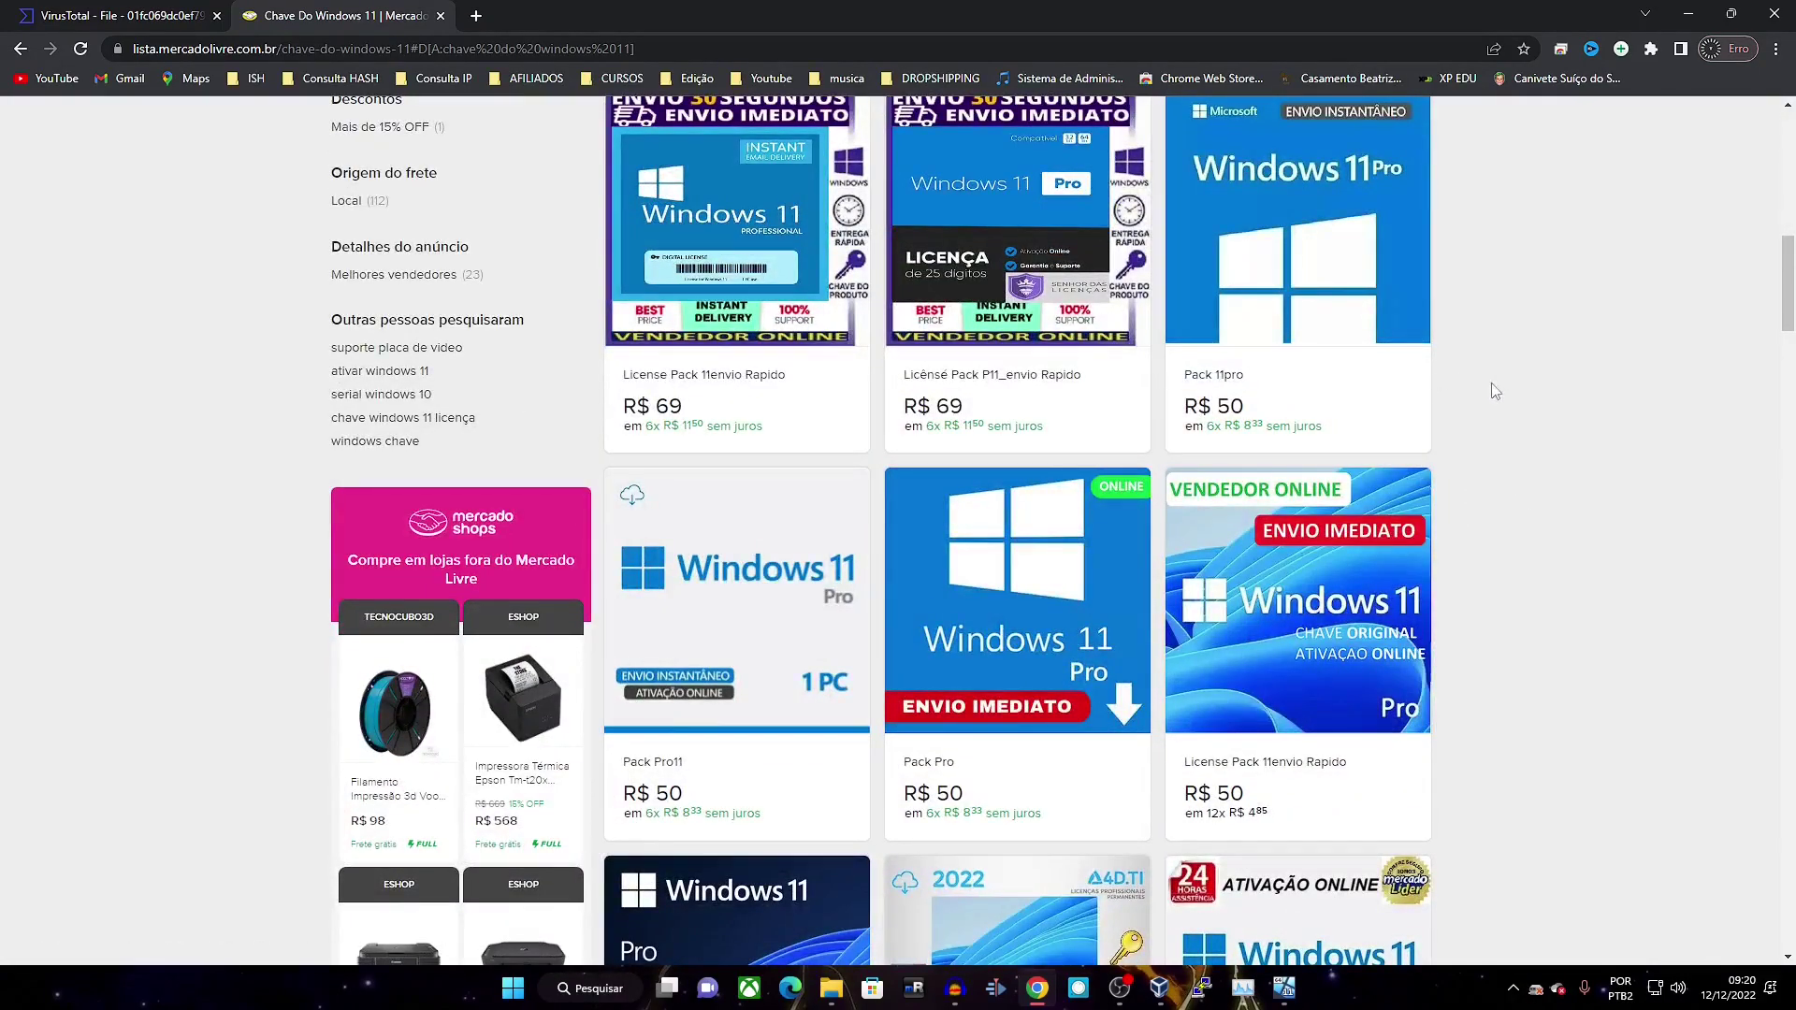
{"action": "scroll", "coordinate": [1546, 416], "scroll_direction": "up", "scroll_amount": 3}
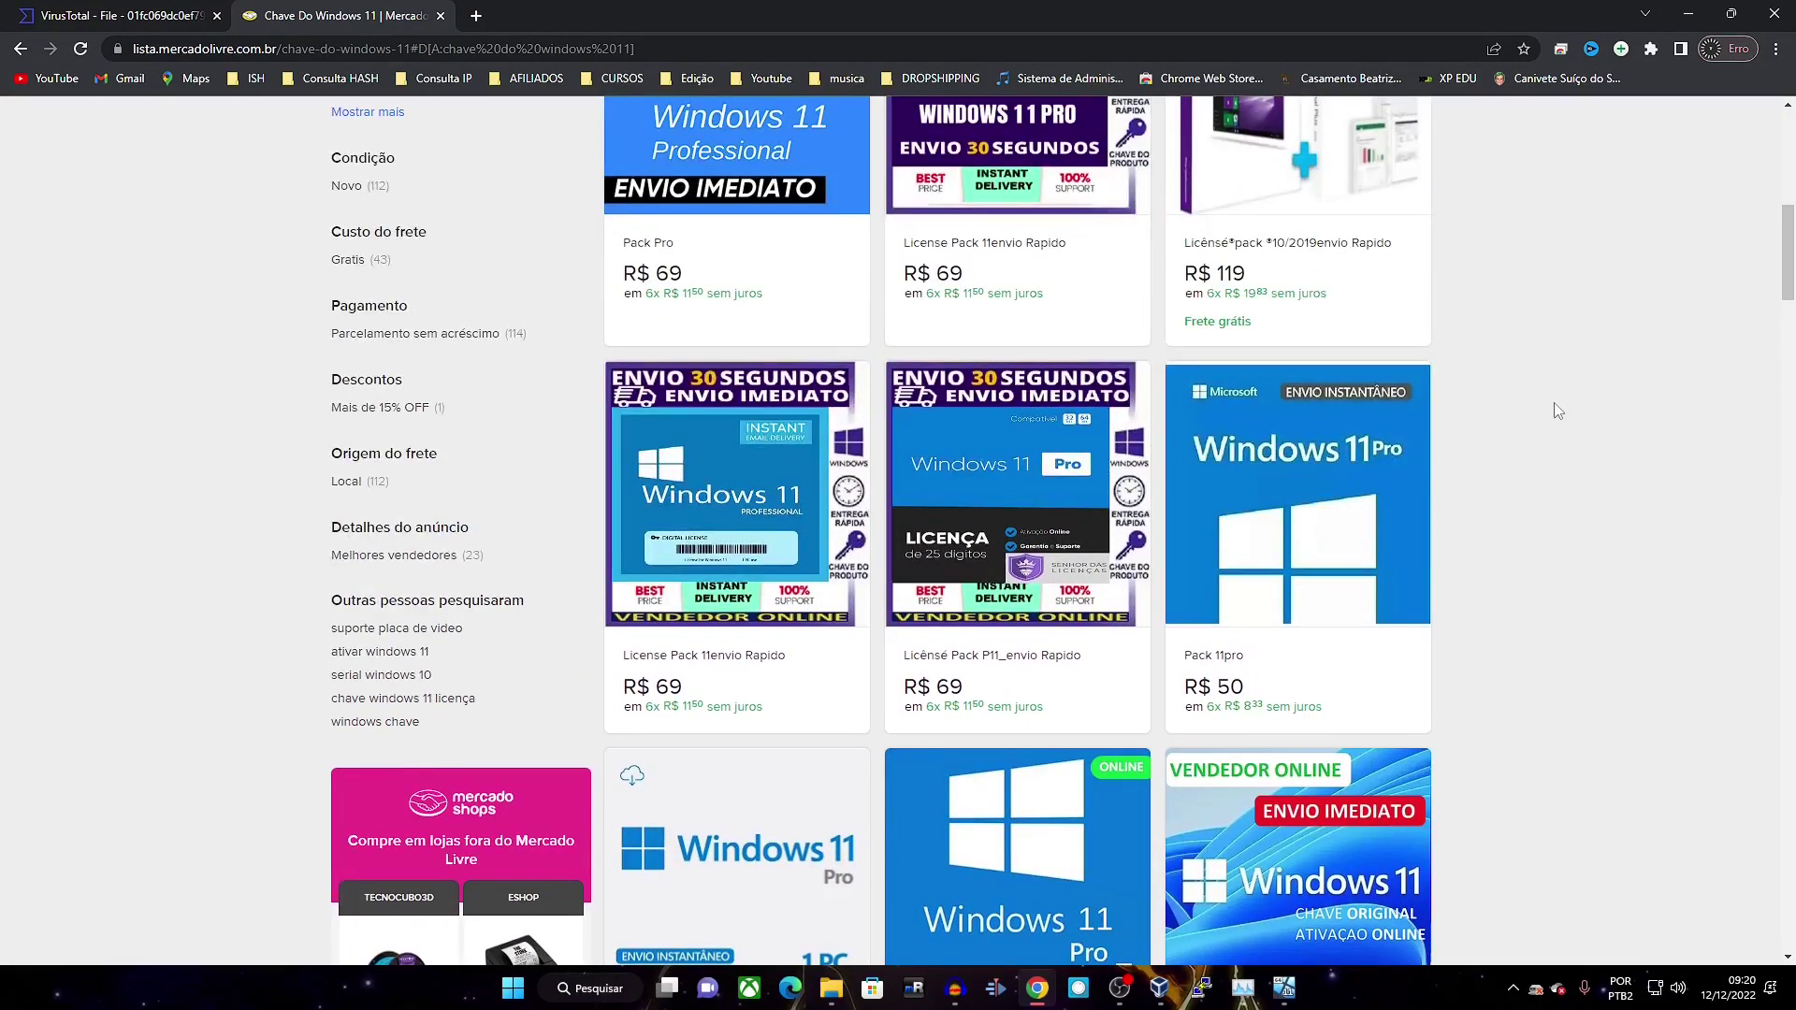
{"action": "scroll", "coordinate": [1497, 402], "scroll_direction": "down", "scroll_amount": 1}
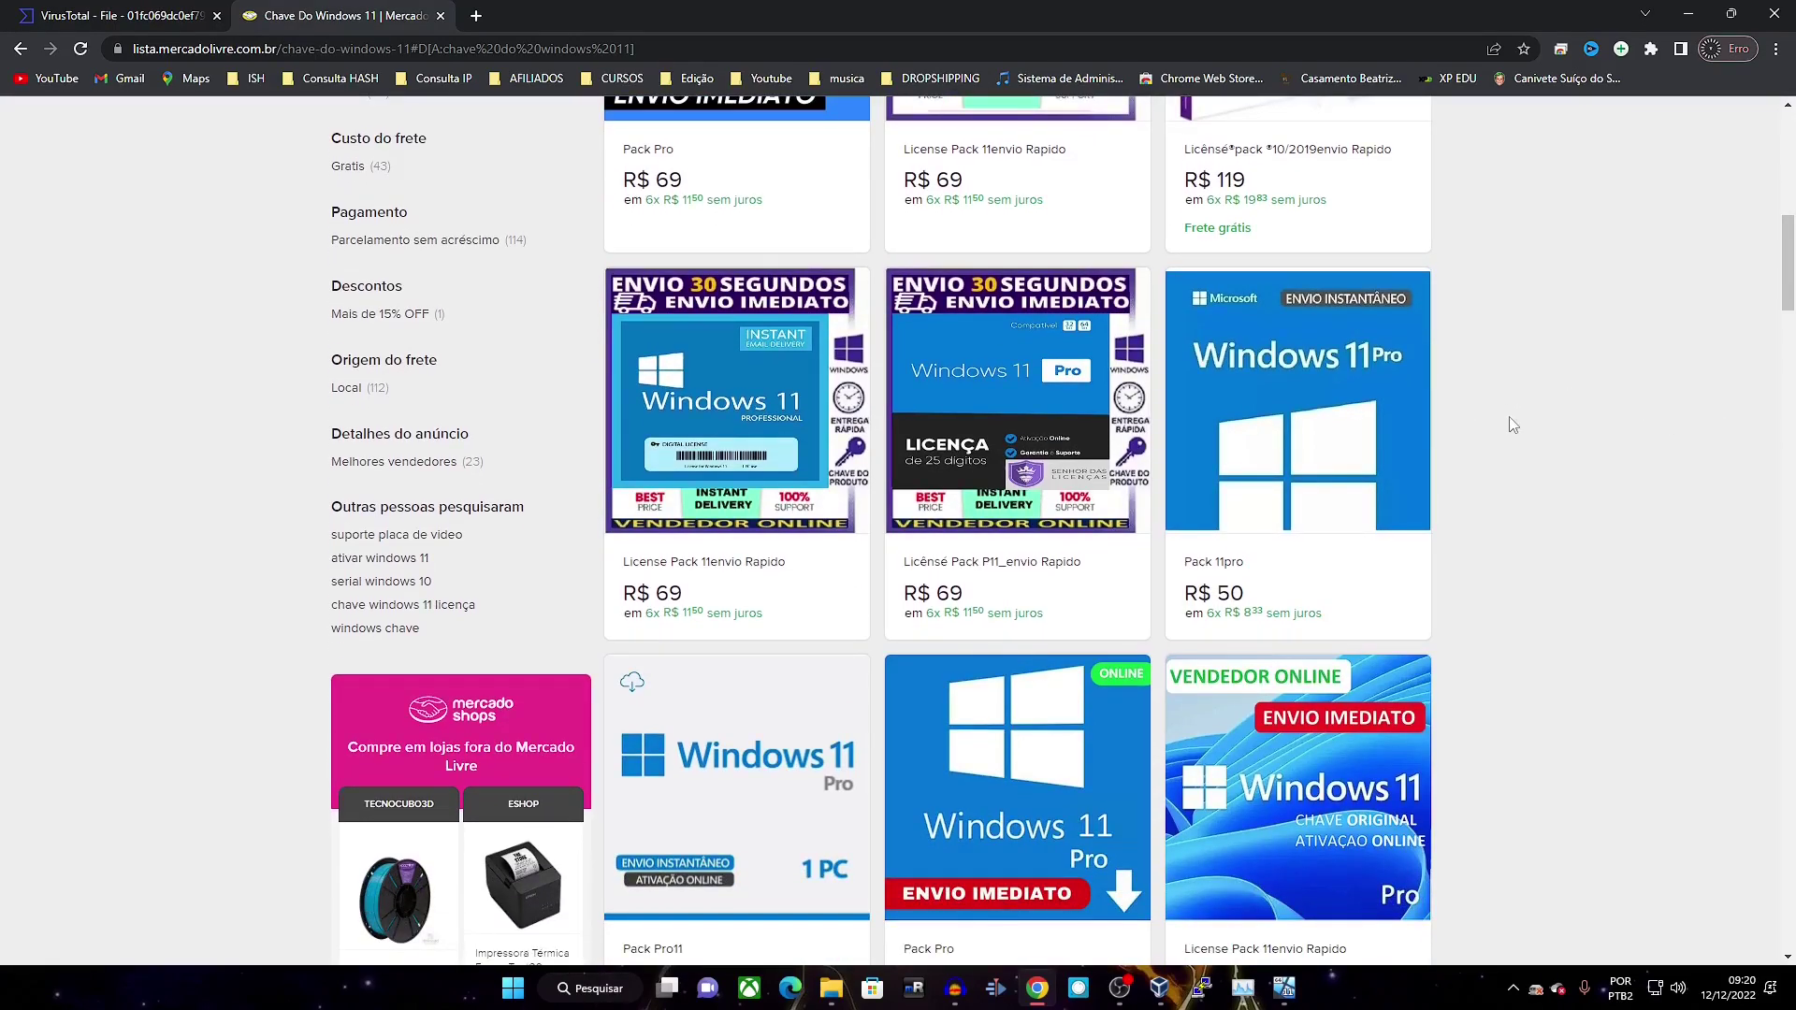
{"action": "left_click", "coordinate": [1380, 394]}
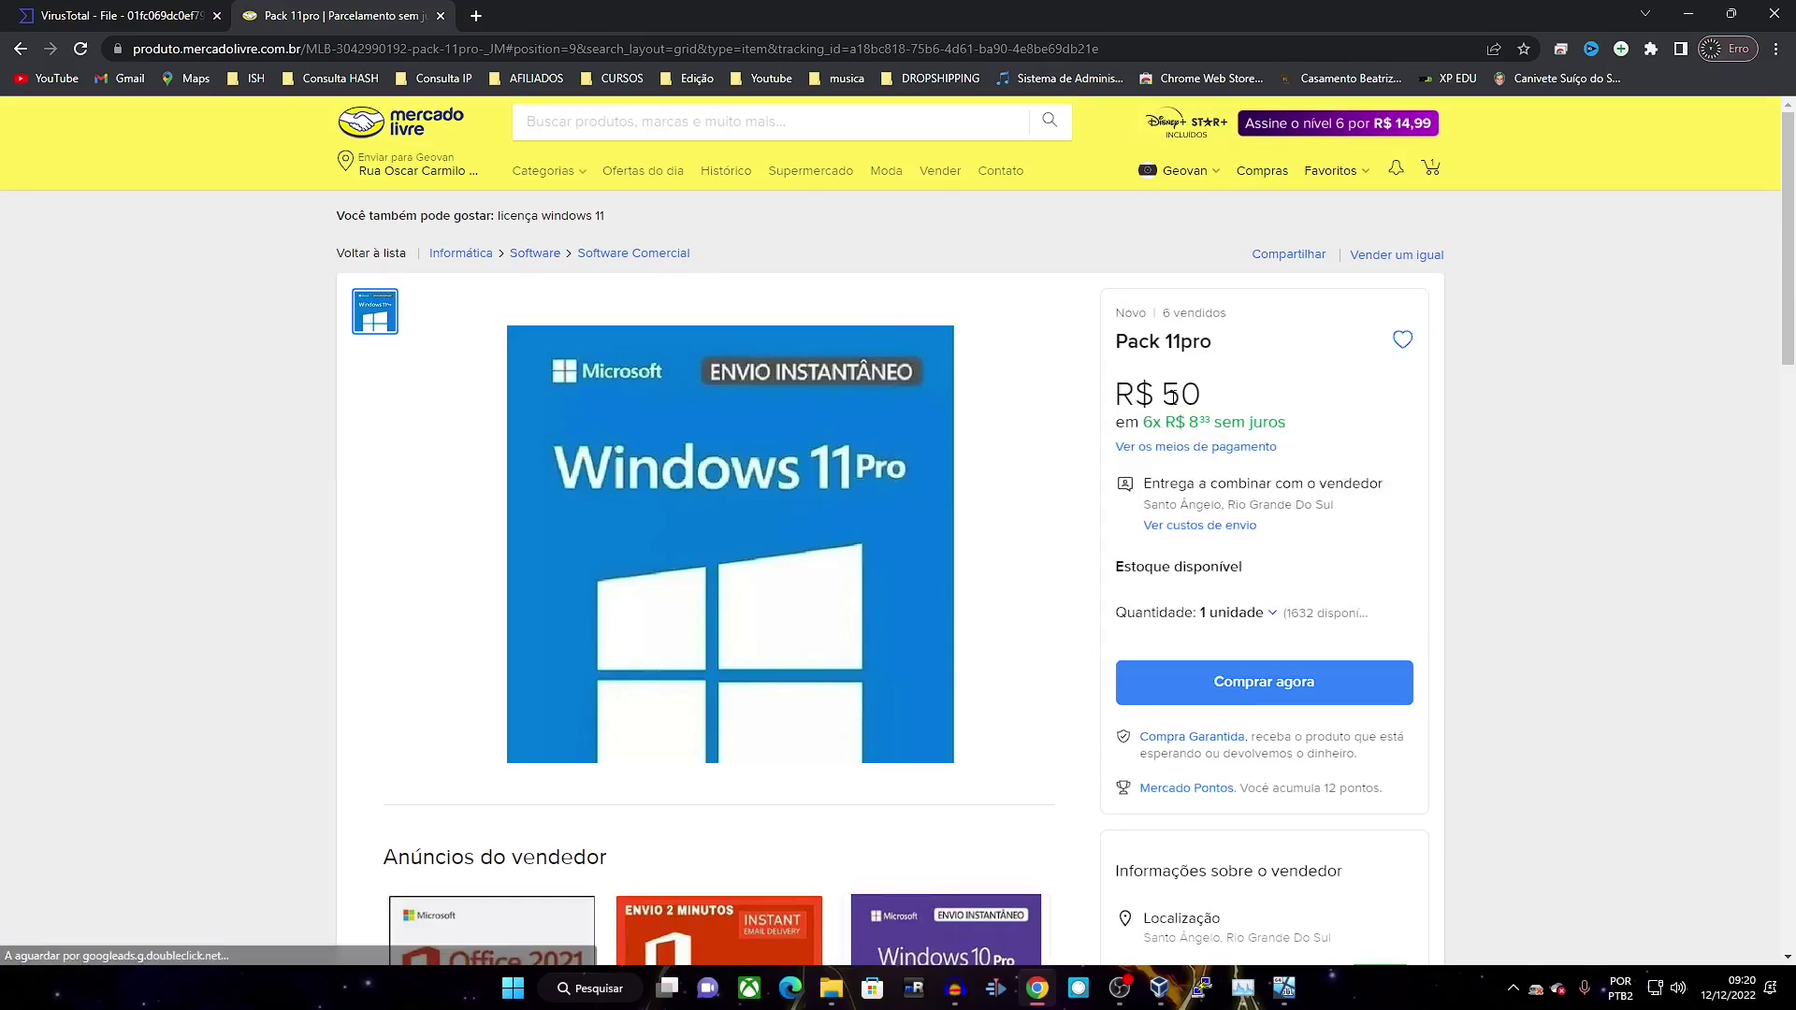
- Review the Pack 11pro listing, including the seller's information, other offers and warranty details
{"action": "scroll", "coordinate": [1540, 449], "scroll_direction": "down", "scroll_amount": 5}
{"action": "scroll", "coordinate": [1559, 433], "scroll_direction": "up", "scroll_amount": 1}
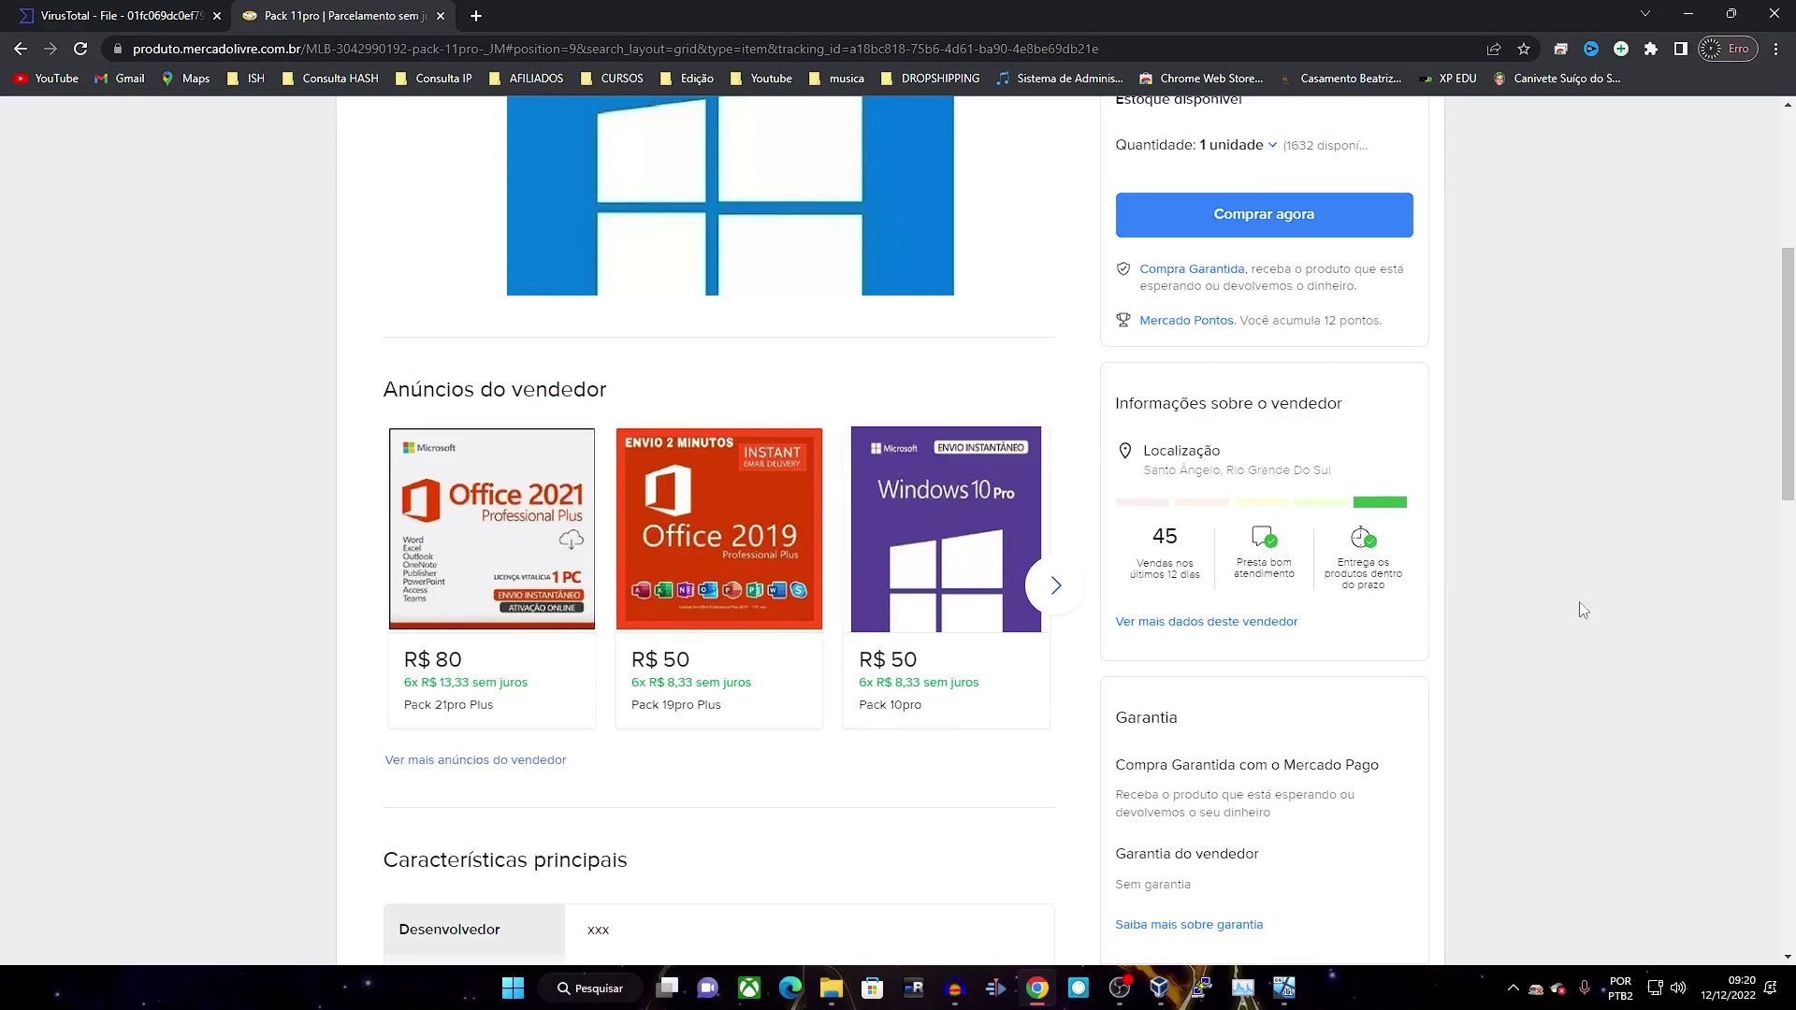
{"action": "scroll", "coordinate": [1497, 584], "scroll_direction": "up", "scroll_amount": 5}
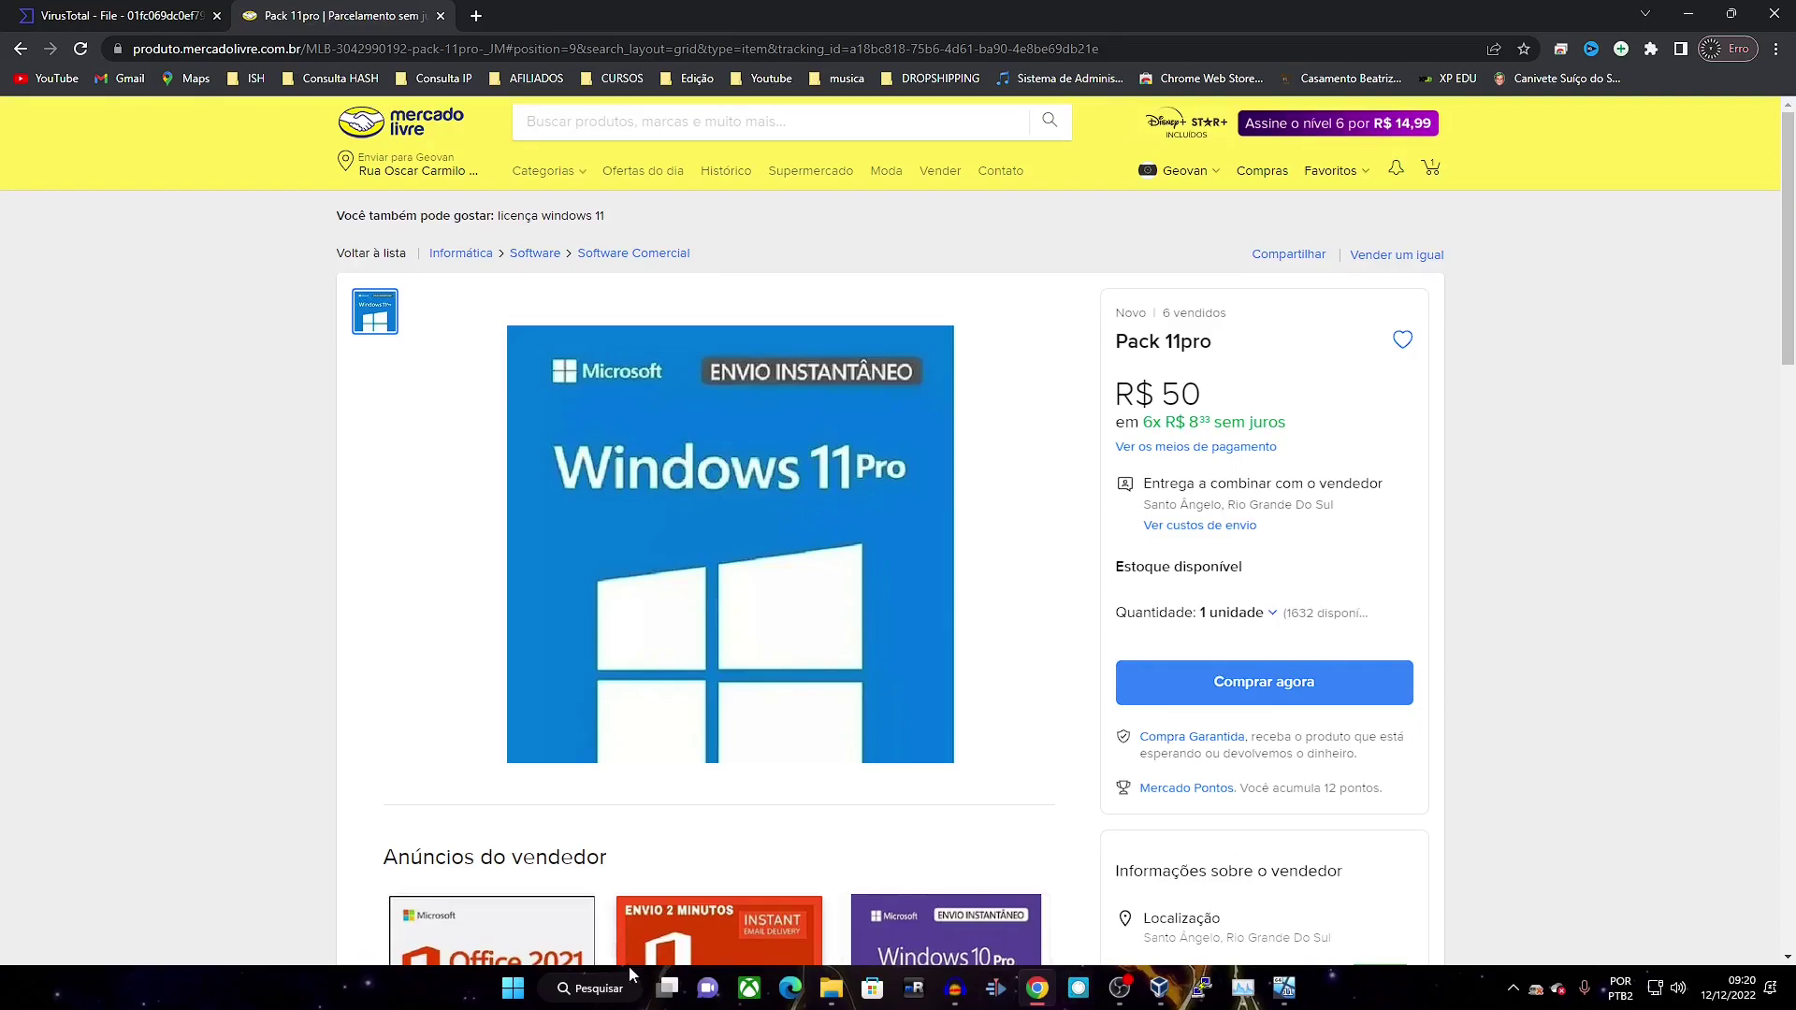
- Check the activation state details of this computer in the Windows settings, then return to the store listing
{"action": "left_click", "coordinate": [513, 988]}
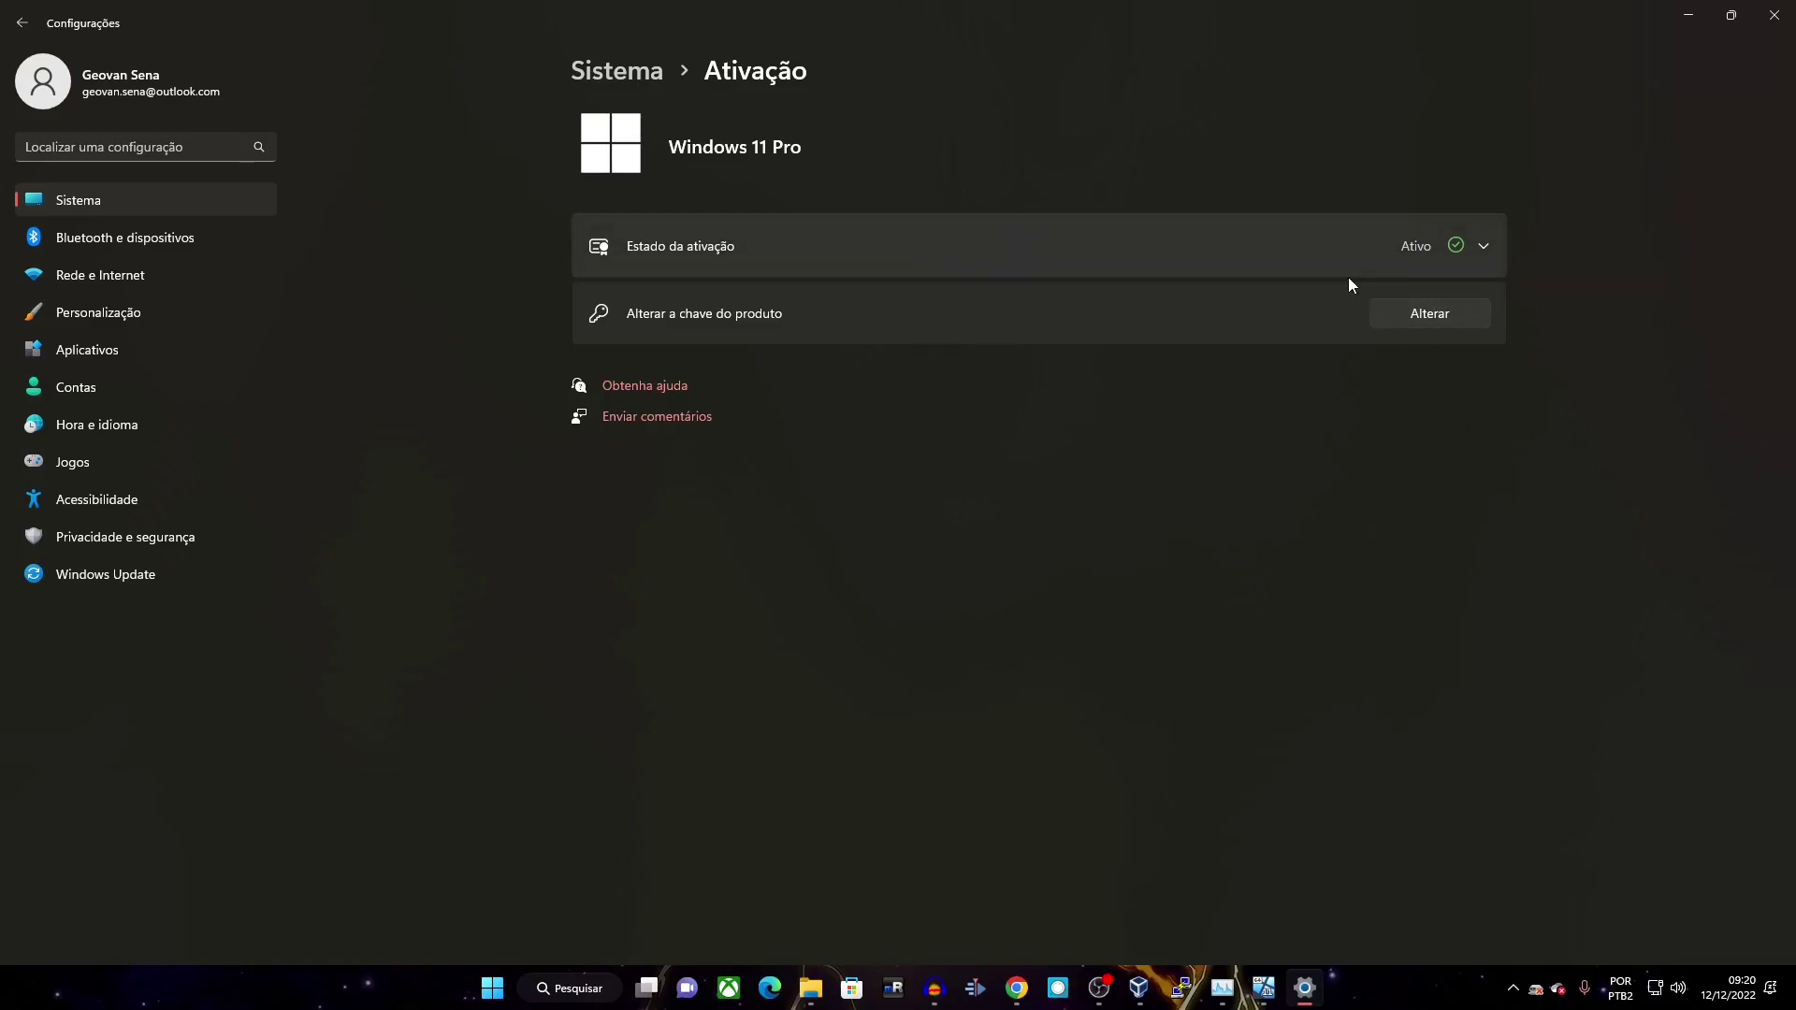
{"action": "left_click", "coordinate": [1493, 248]}
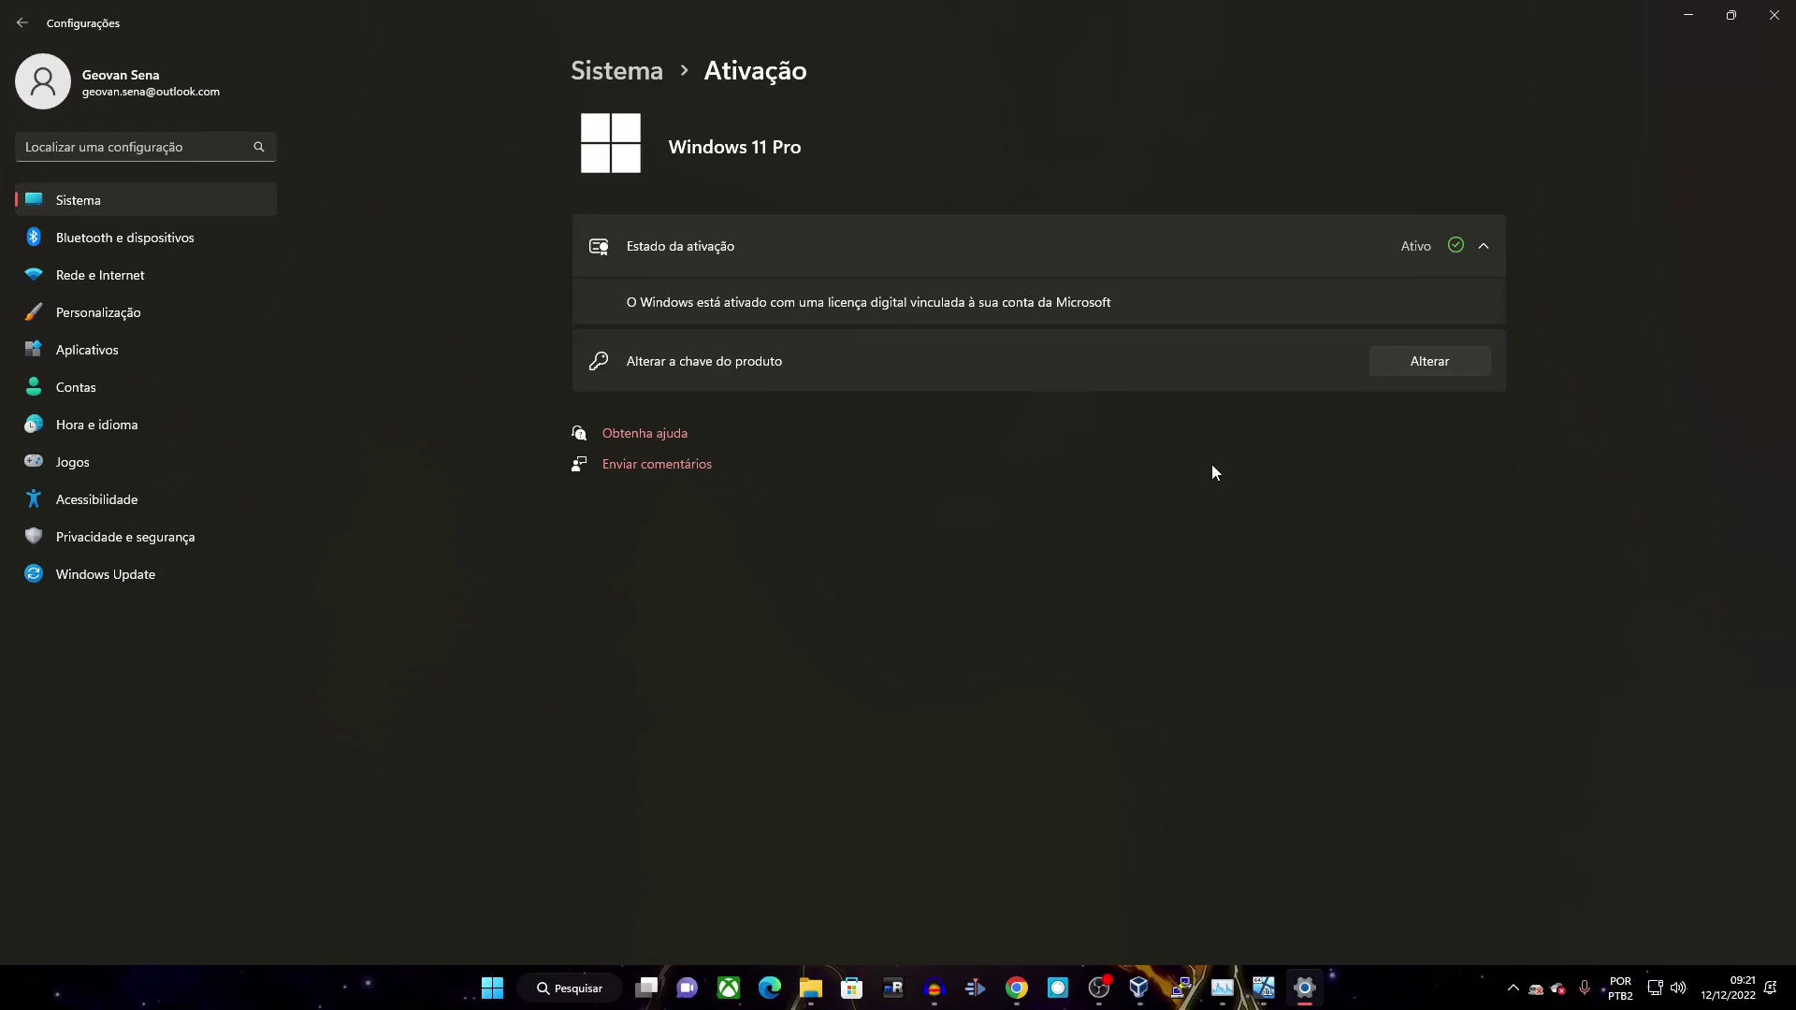
{"action": "left_click", "coordinate": [1777, 13]}
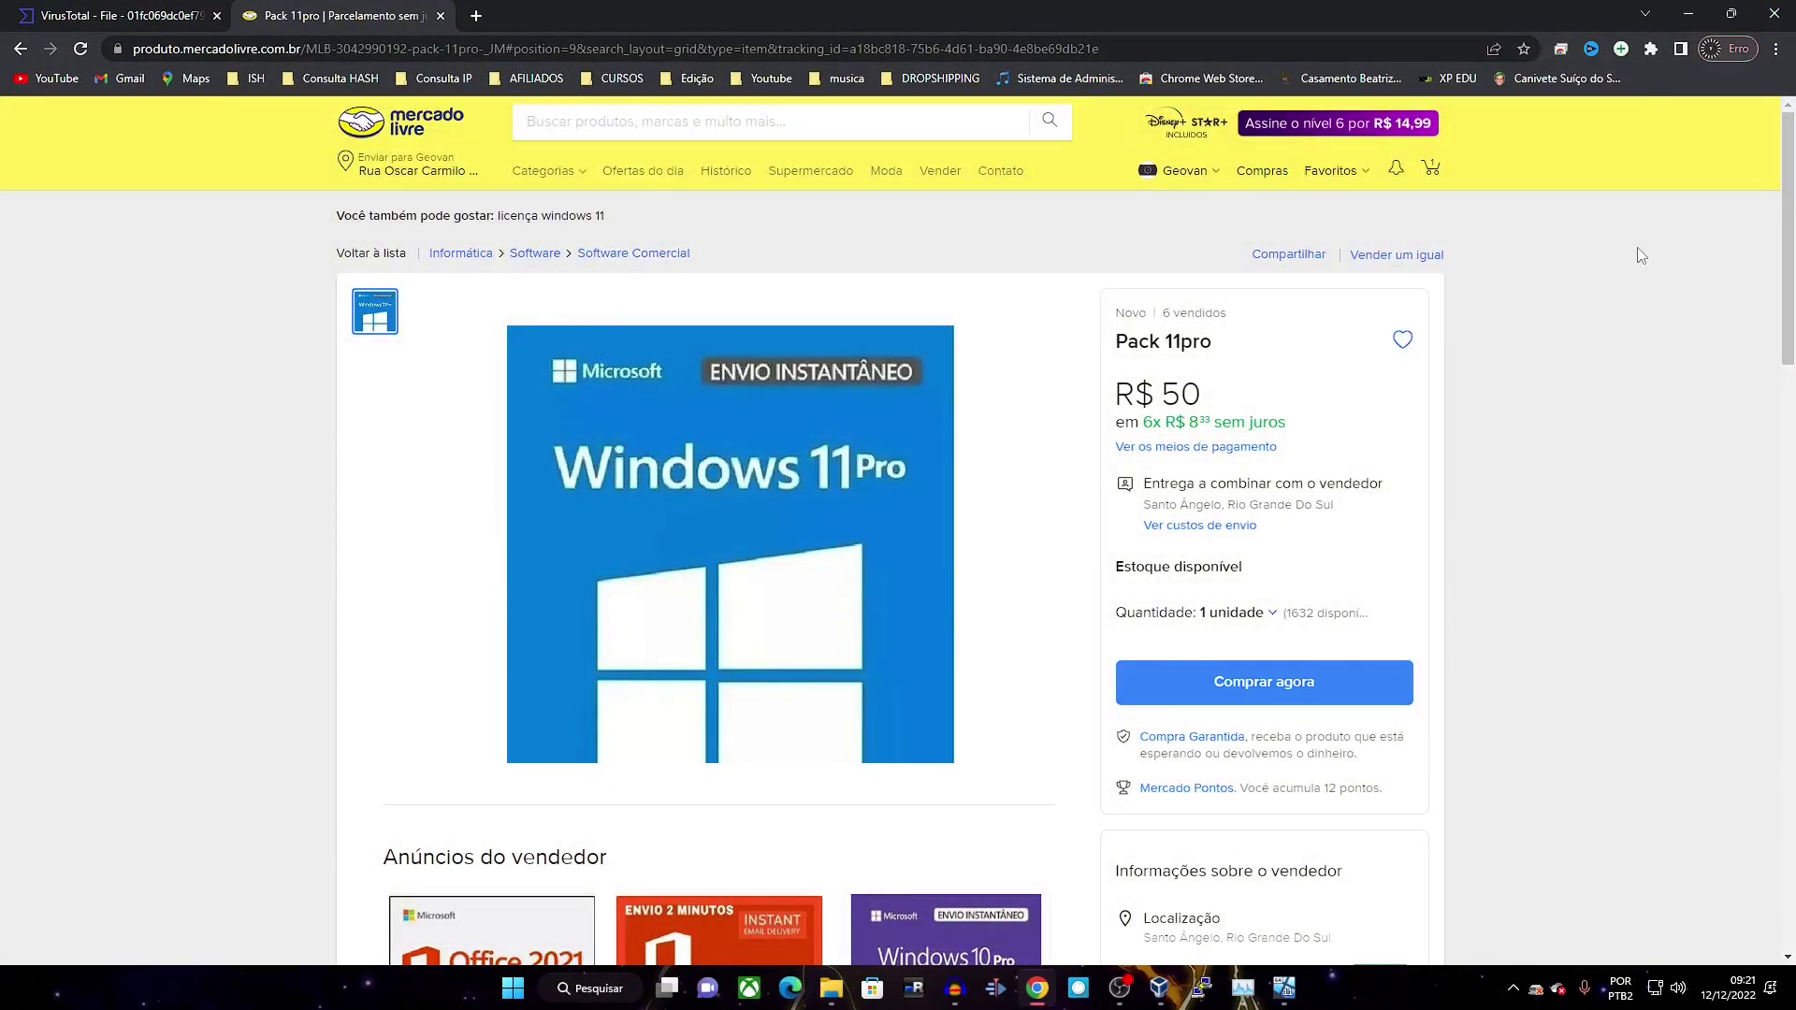
- Start buying one unit of Pack 11pro and acknowledge that delivery is arranged with the seller
{"action": "scroll", "coordinate": [1612, 356], "scroll_direction": "down", "scroll_amount": 2}
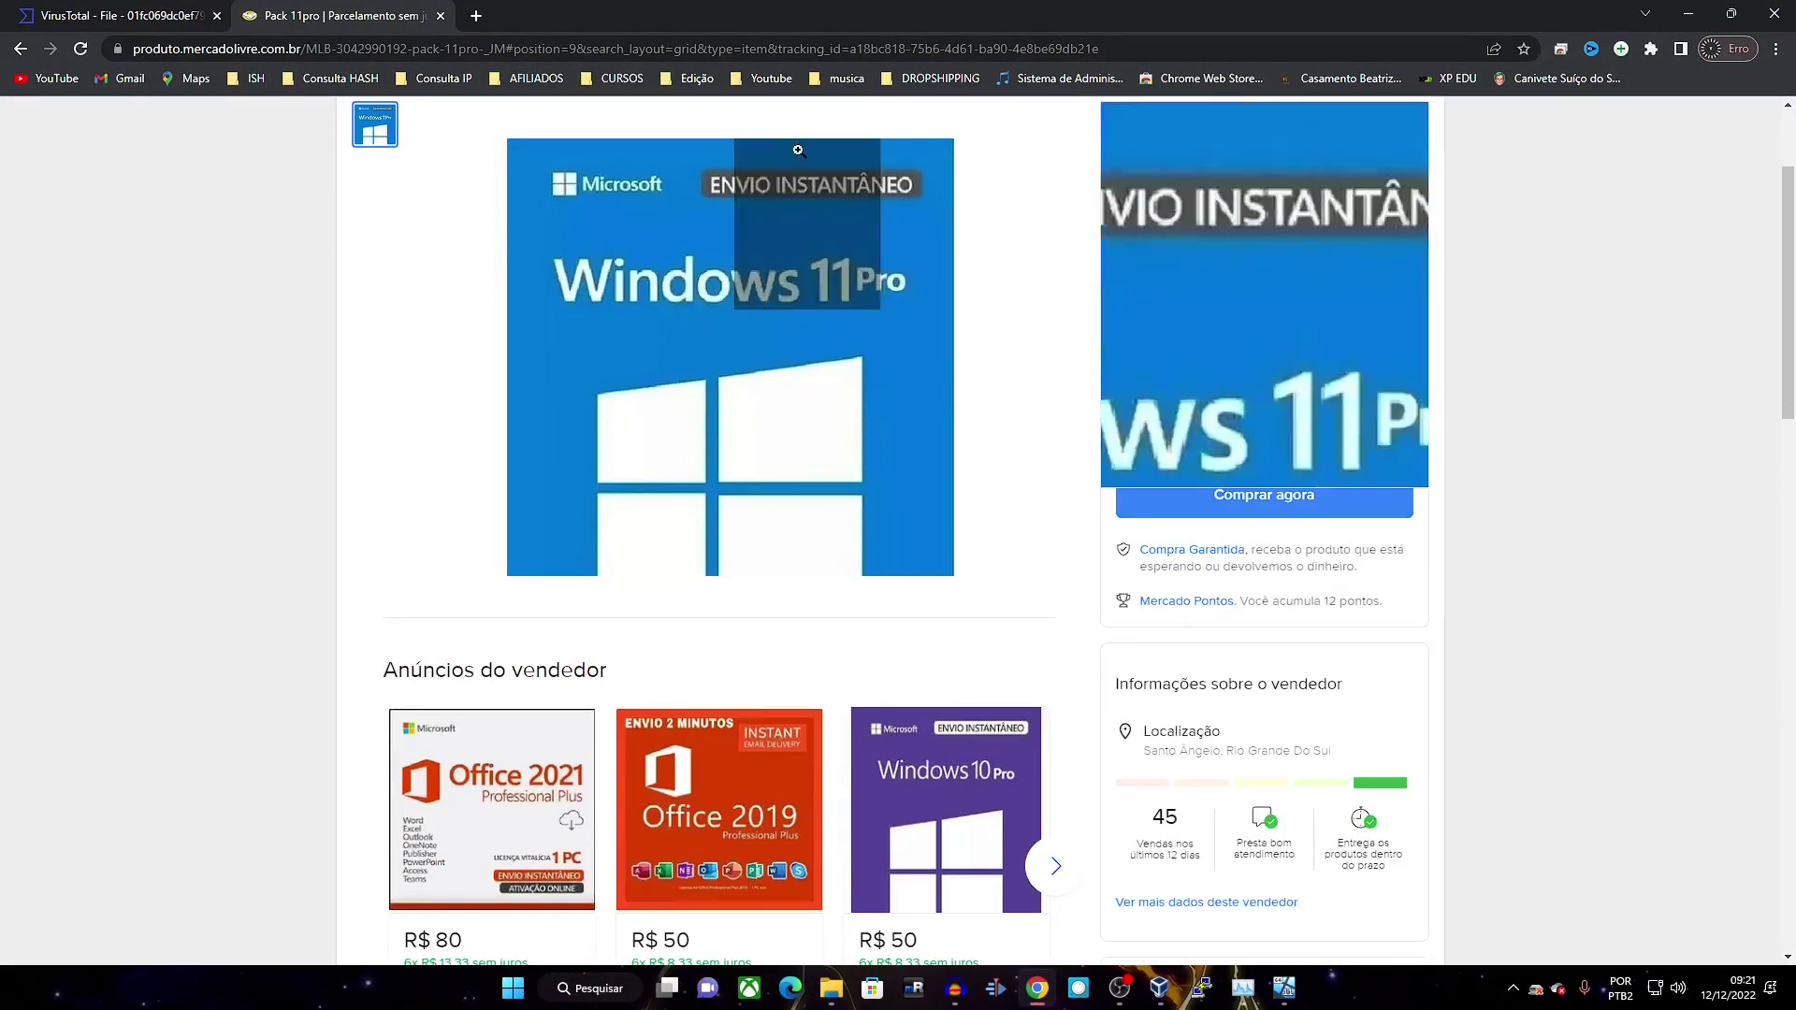
{"action": "scroll", "coordinate": [761, 447], "scroll_direction": "up", "scroll_amount": 2}
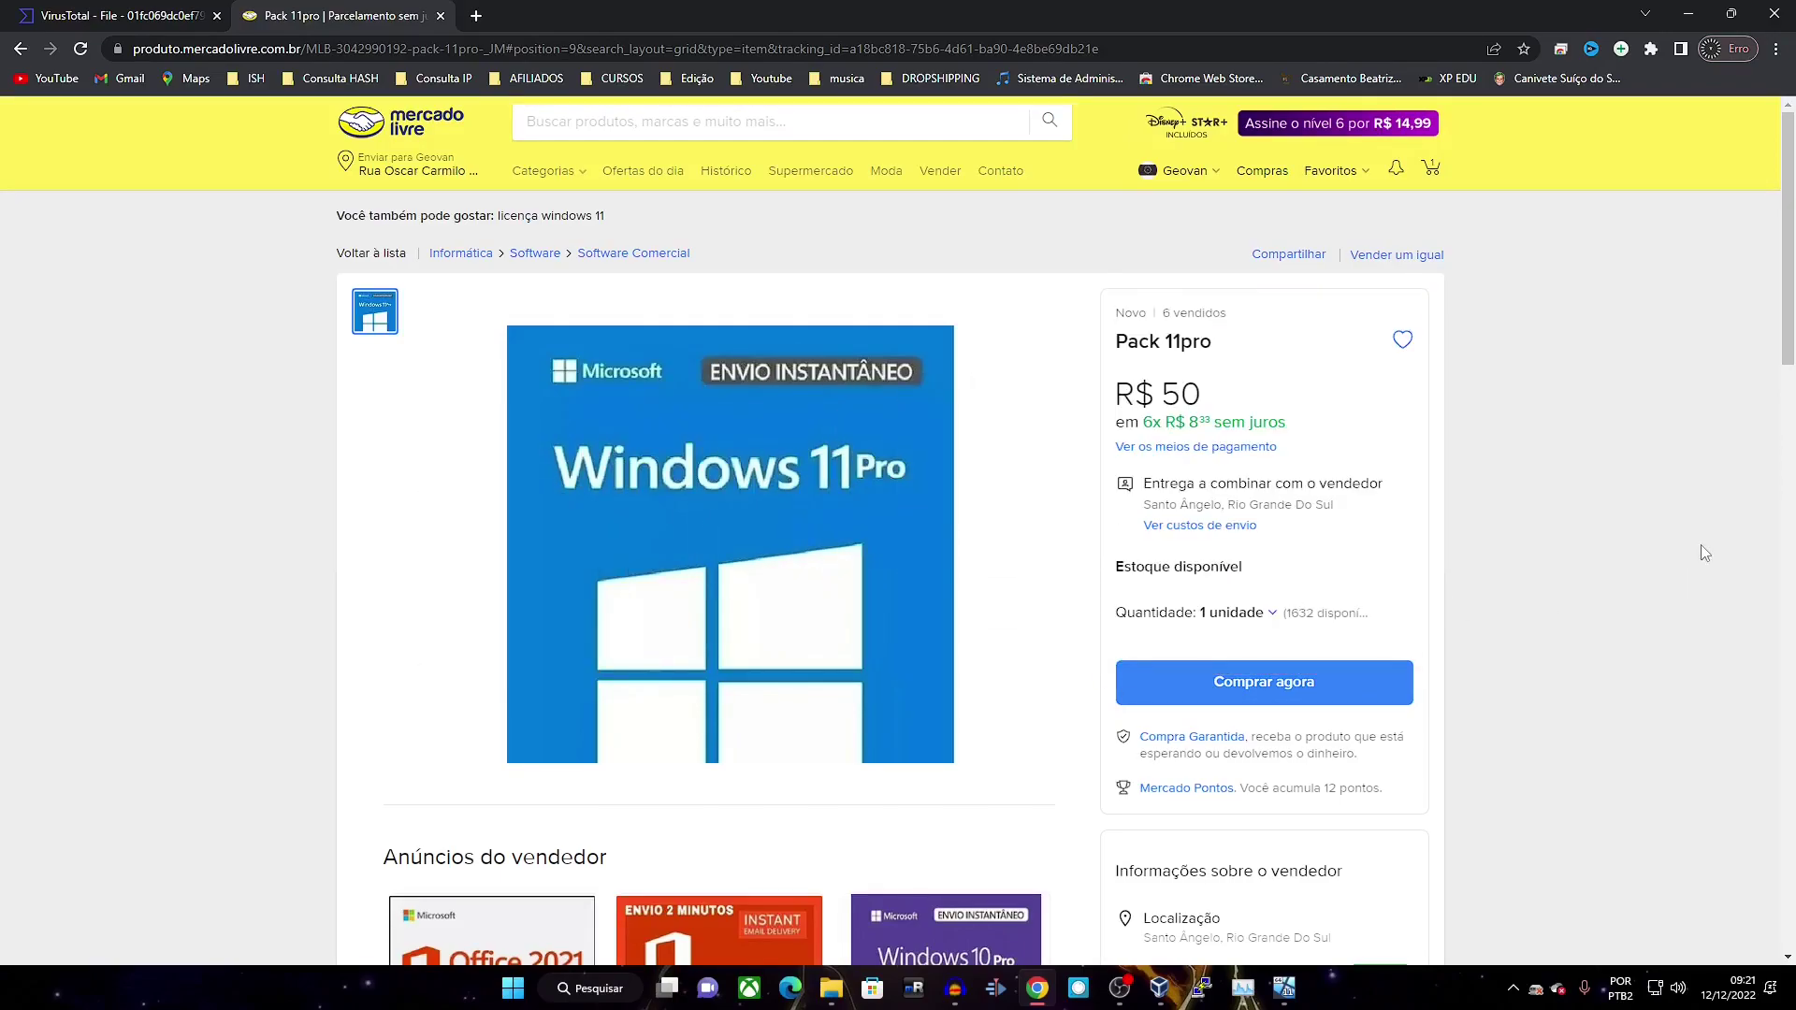
{"action": "scroll", "coordinate": [1551, 622], "scroll_direction": "down", "scroll_amount": 1}
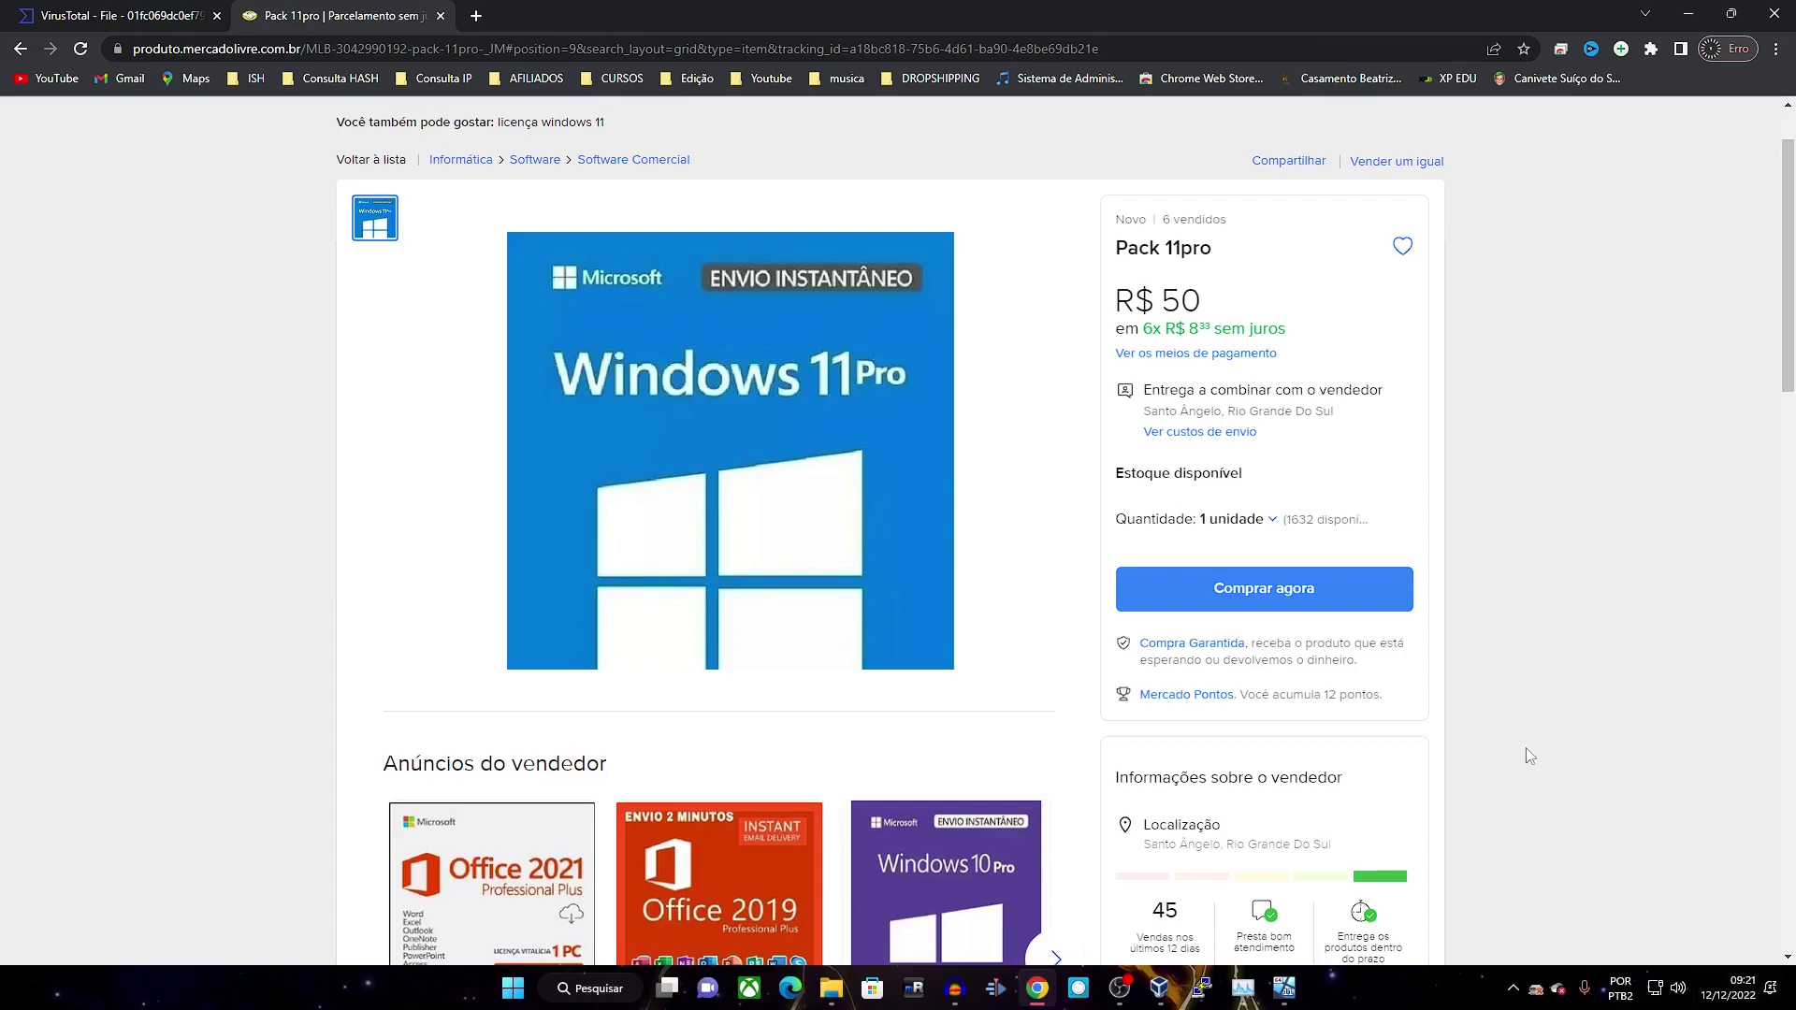
{"action": "left_click", "coordinate": [1296, 592]}
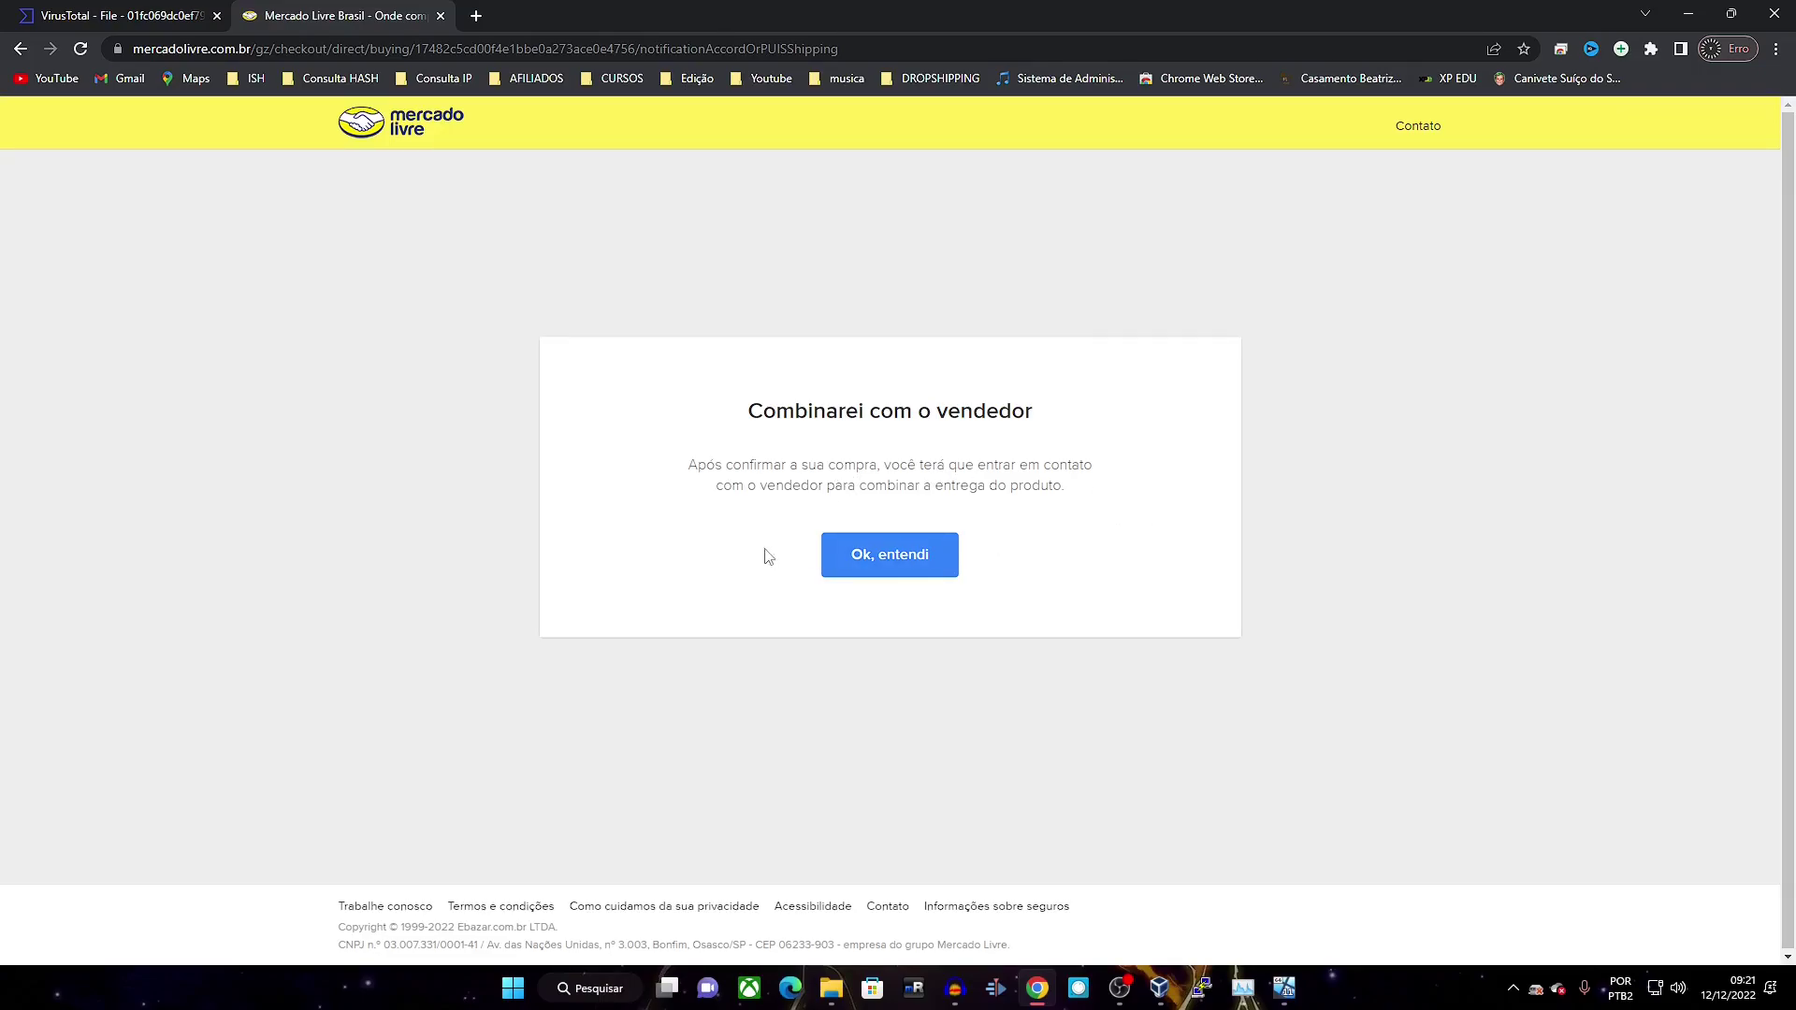
{"action": "left_click", "coordinate": [873, 558]}
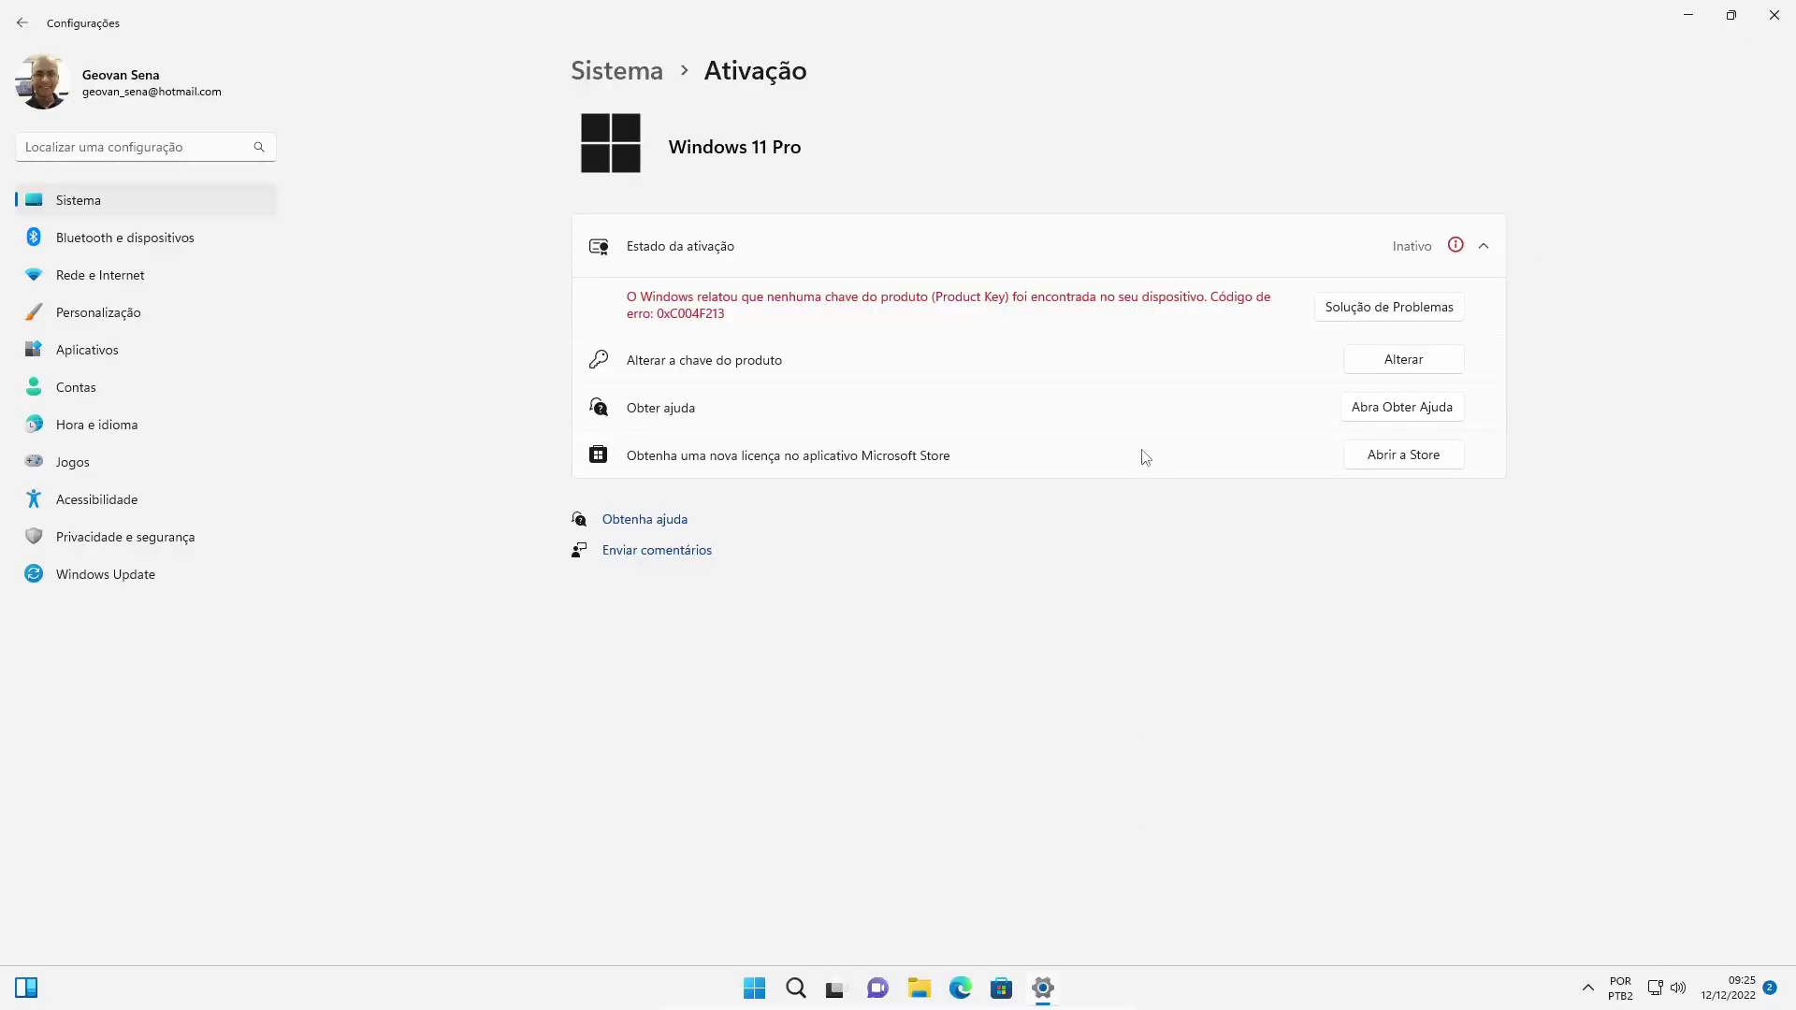
- Close and reopen the virtual machine's Windows settings, and go through System > About to the product key and activation page
{"action": "left_click", "coordinate": [1778, 19]}
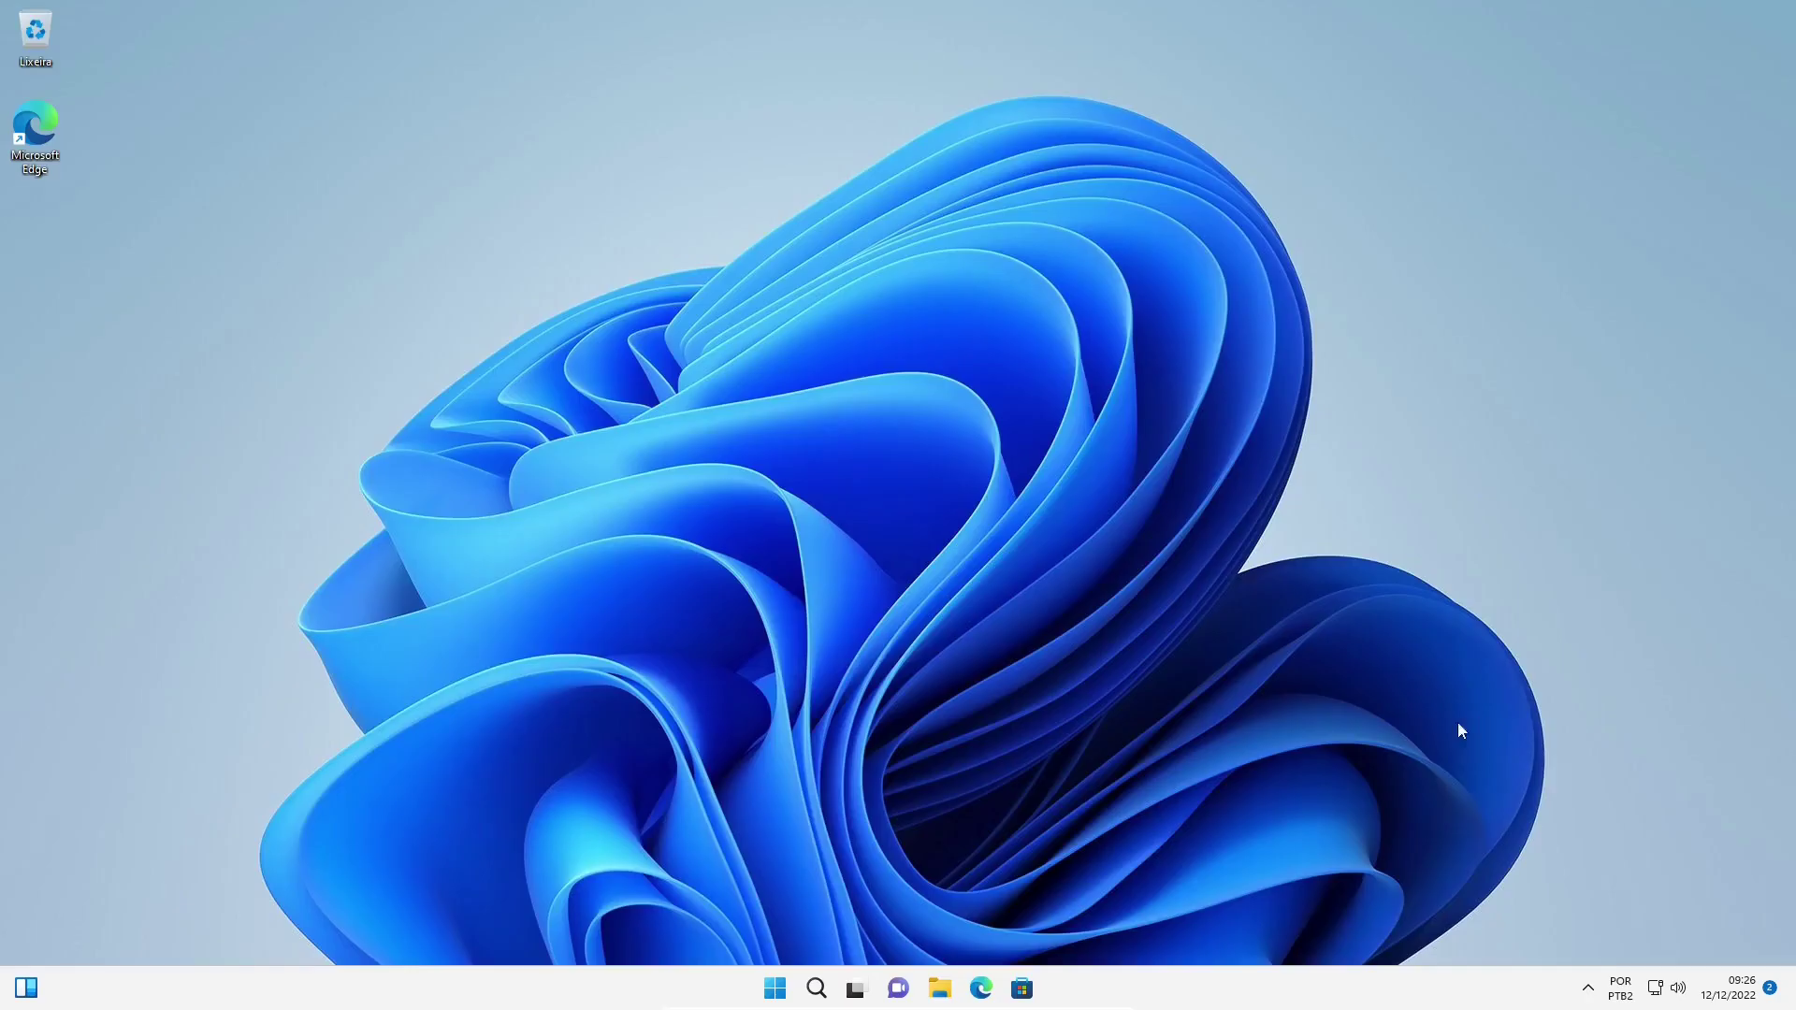
{"action": "left_click", "coordinate": [776, 990]}
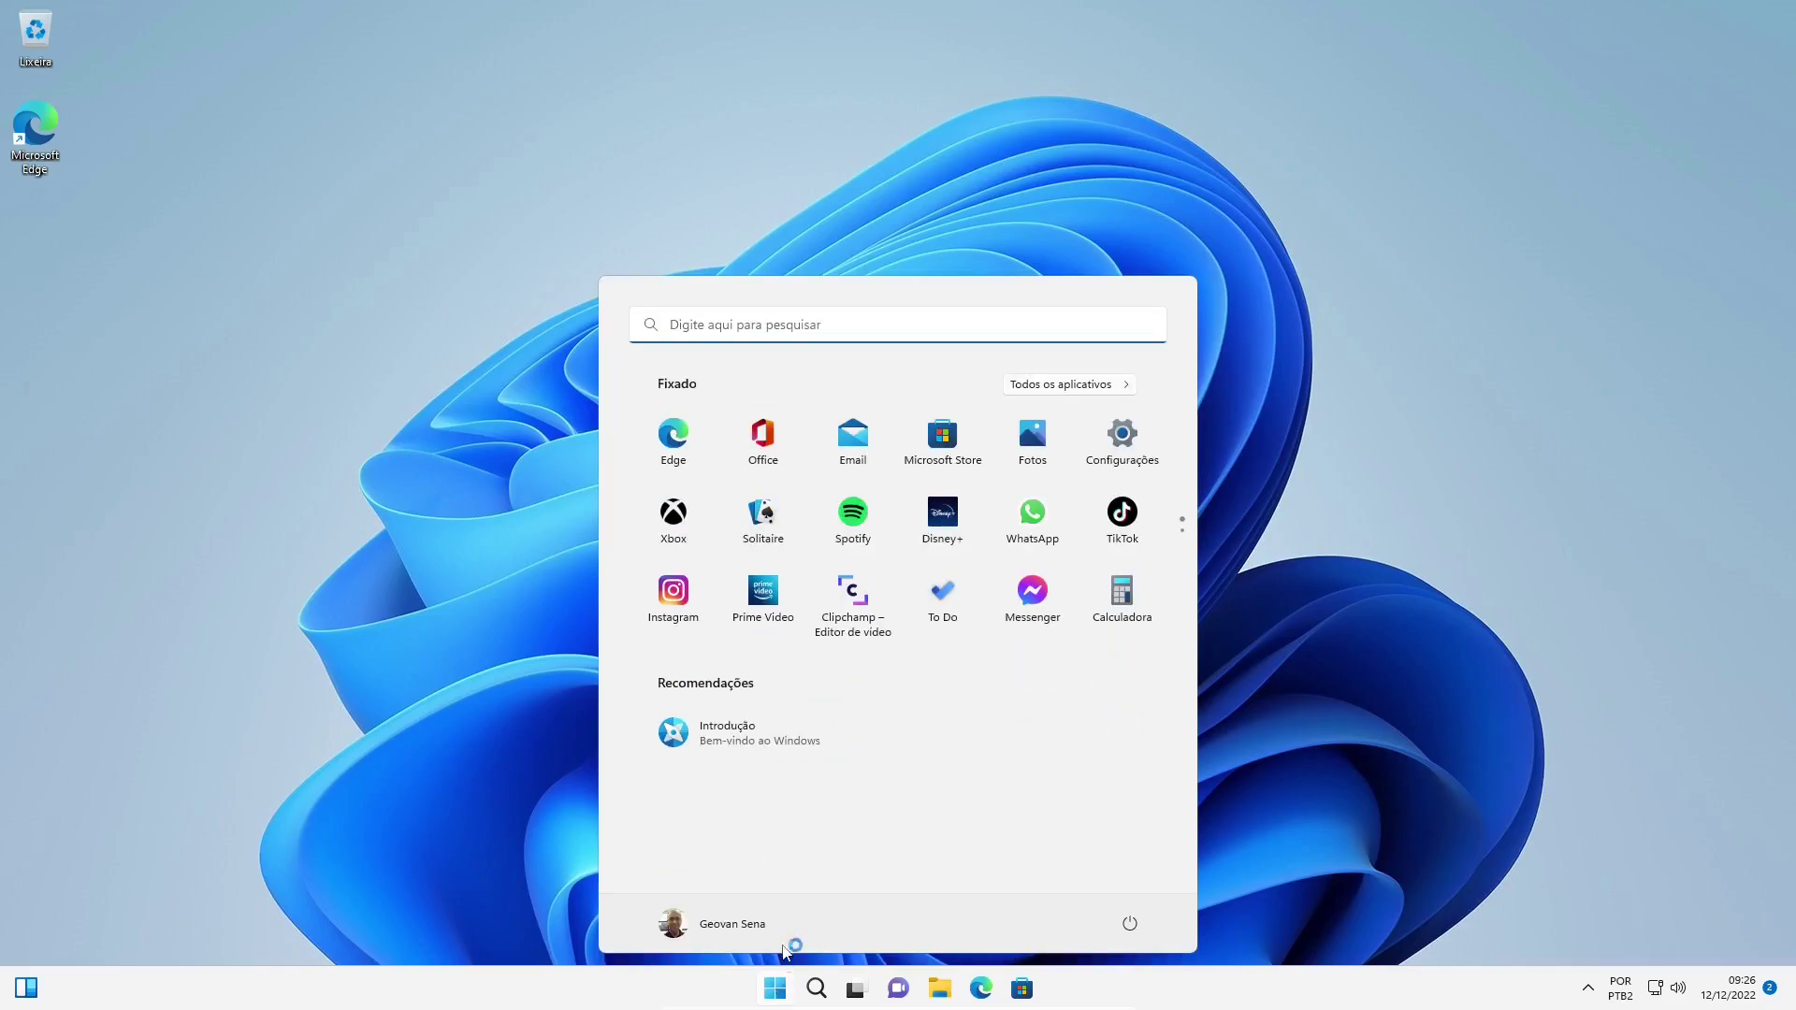
{"action": "left_click", "coordinate": [1125, 439]}
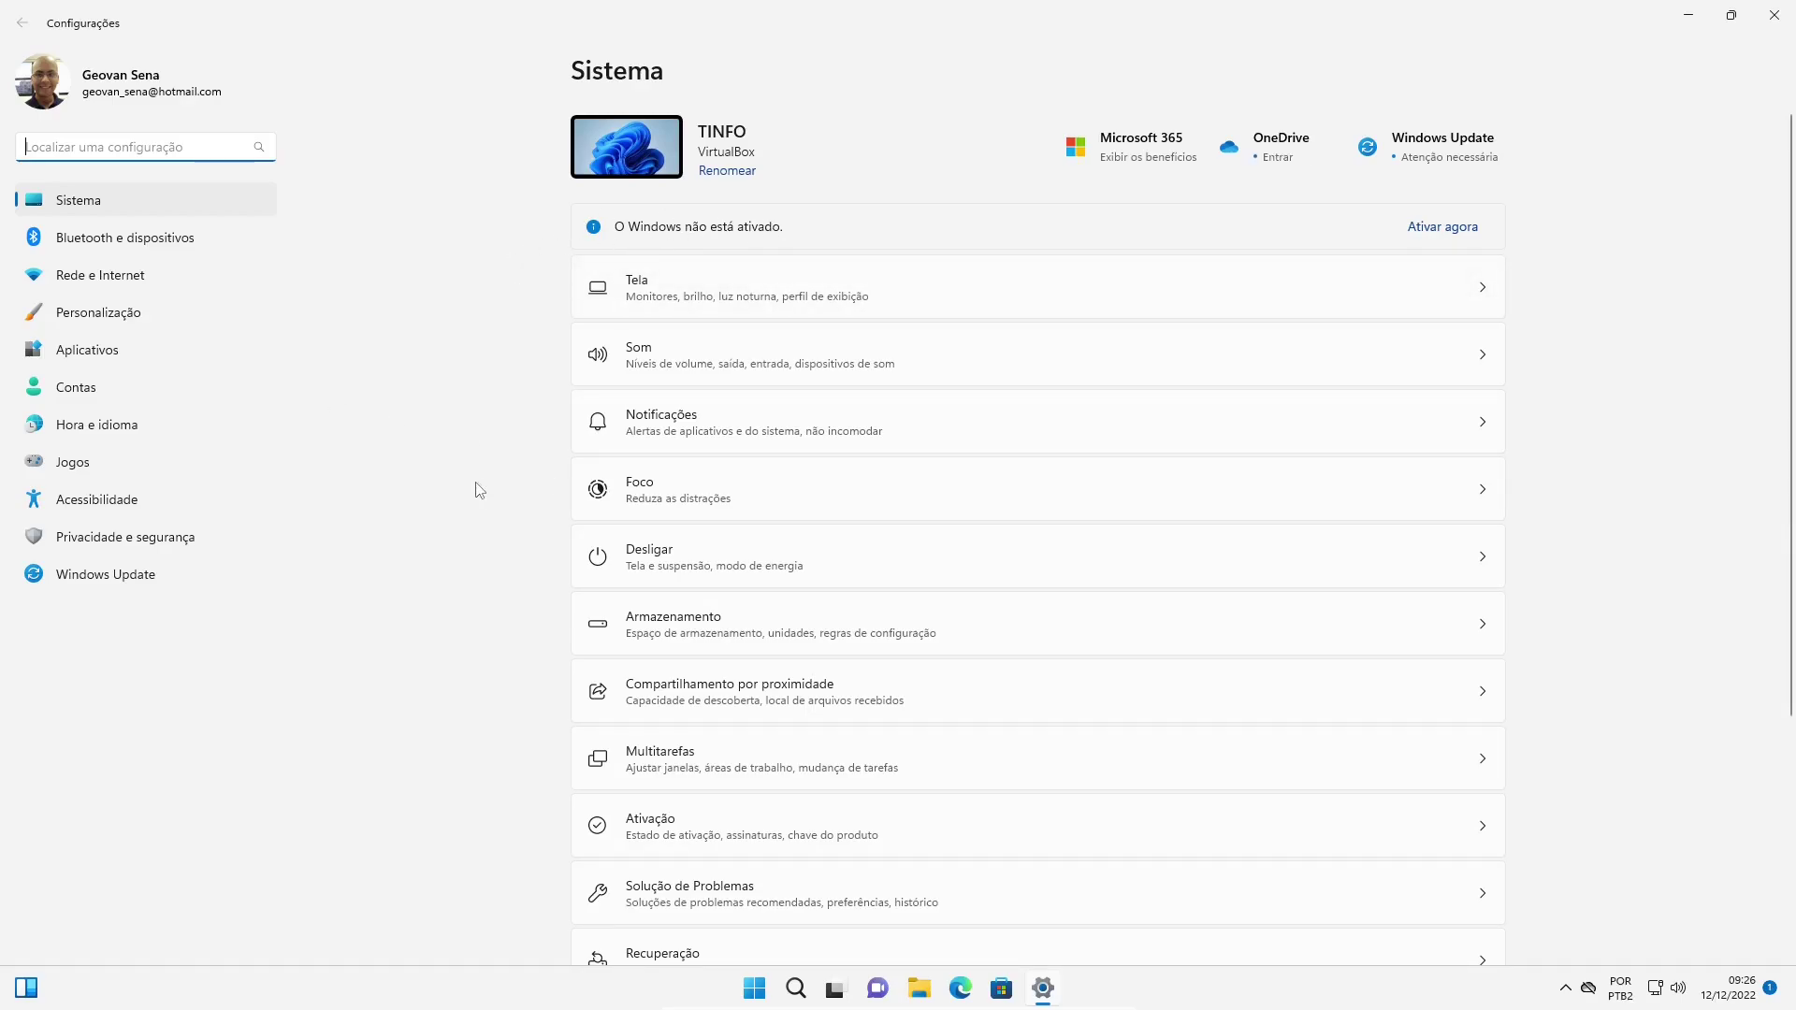
{"action": "scroll", "coordinate": [935, 543], "scroll_direction": "down", "scroll_amount": 3}
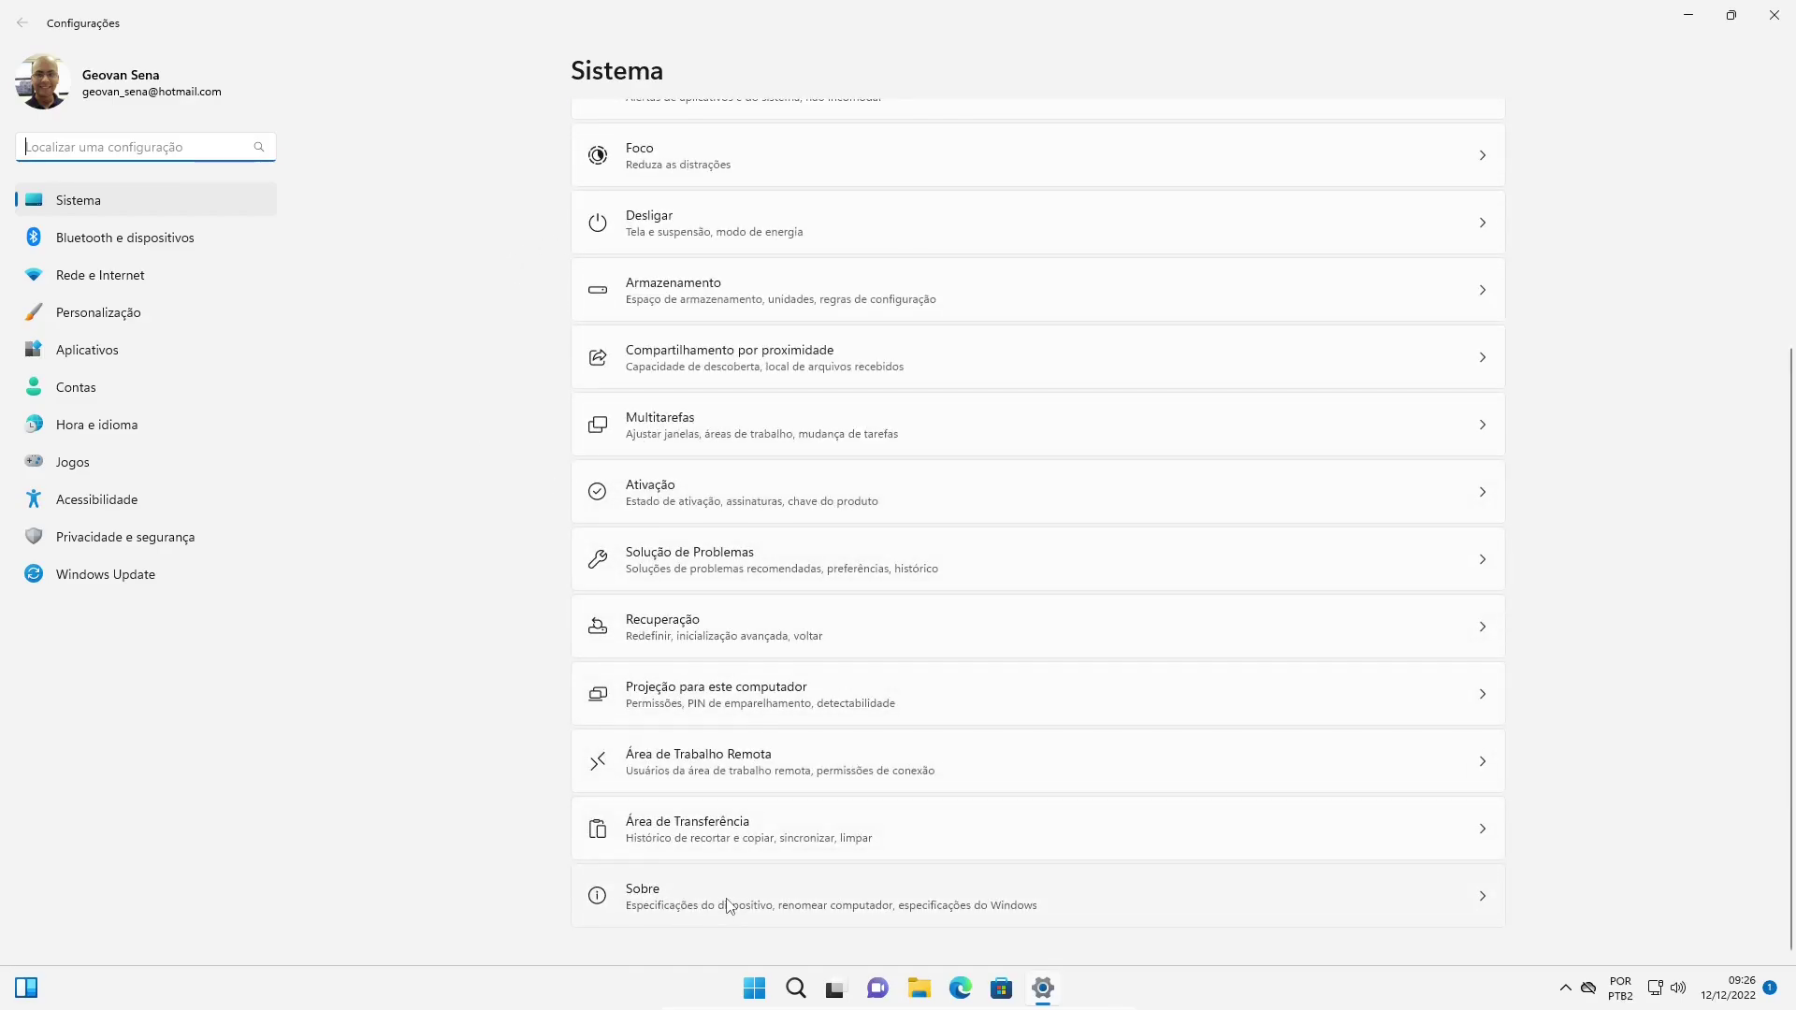
{"action": "left_click", "coordinate": [730, 905]}
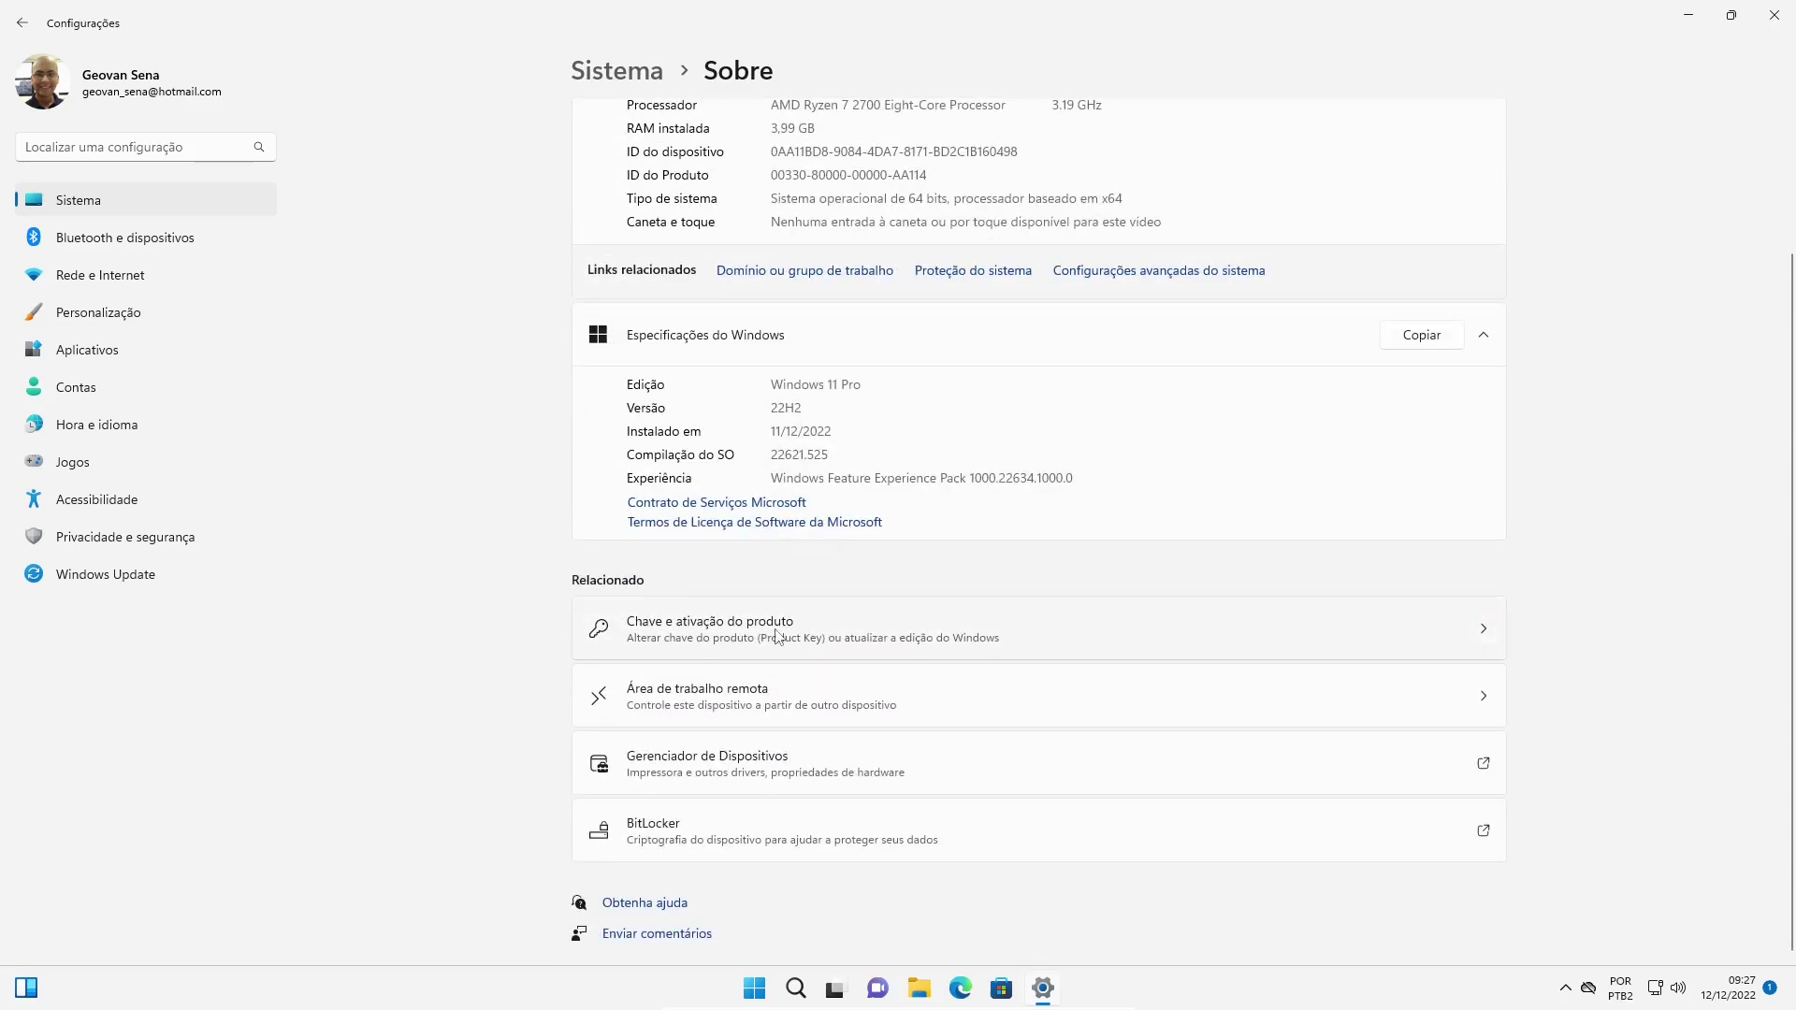
{"action": "left_click", "coordinate": [986, 644]}
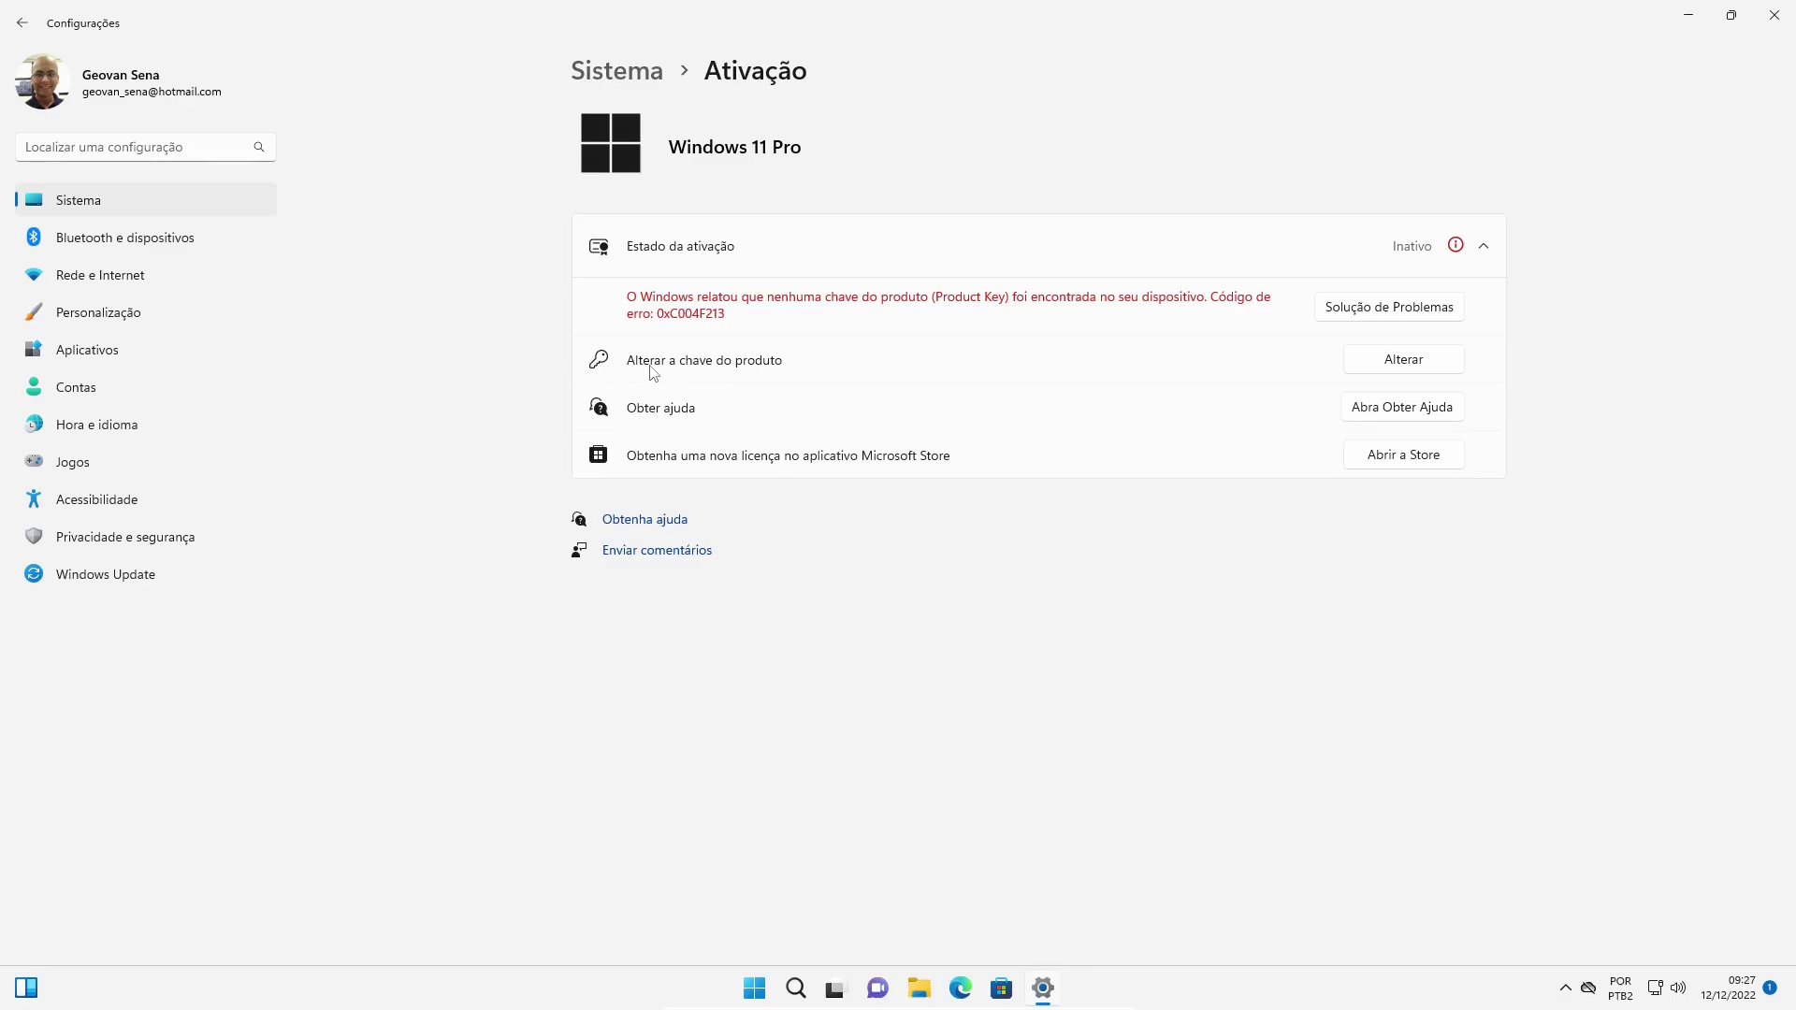
- Change the Windows product key by pasting the purchased product key and submitting it
{"action": "left_click", "coordinate": [1416, 365]}
{"action": "key", "text": "ctrl+v"}
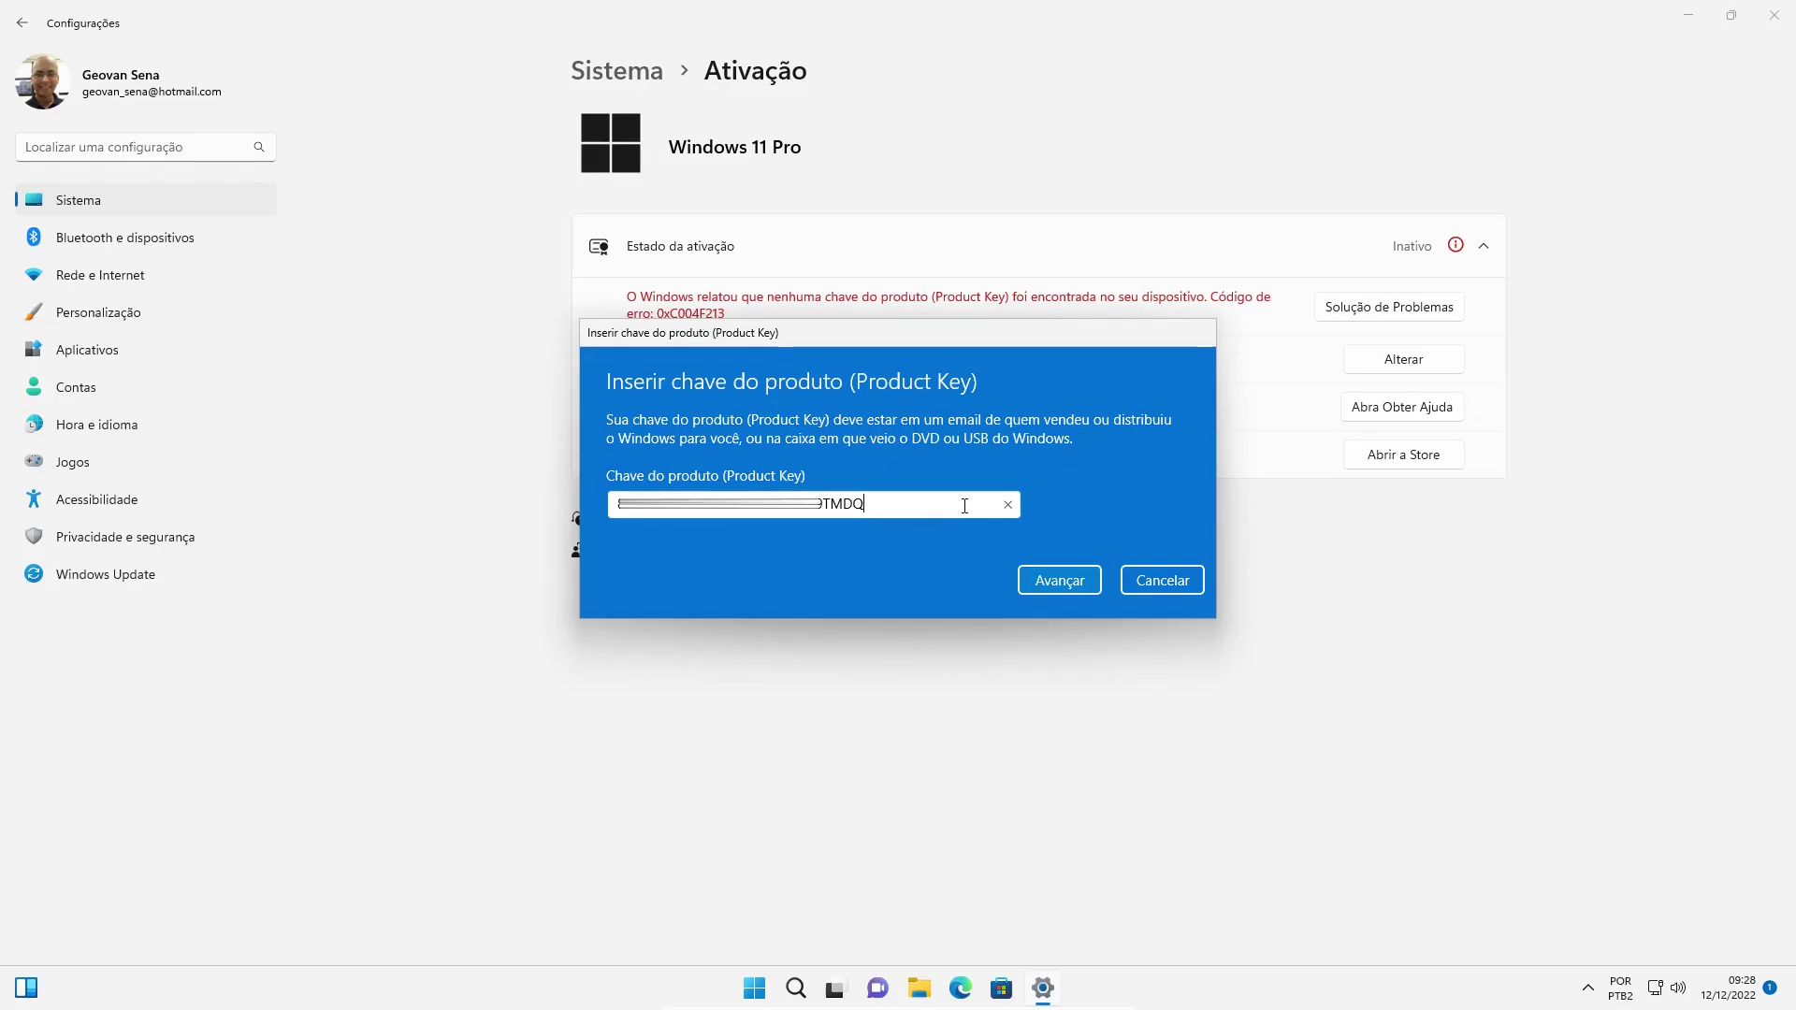
{"action": "left_click", "coordinate": [1053, 584]}
{"action": "left_click", "coordinate": [1057, 582]}
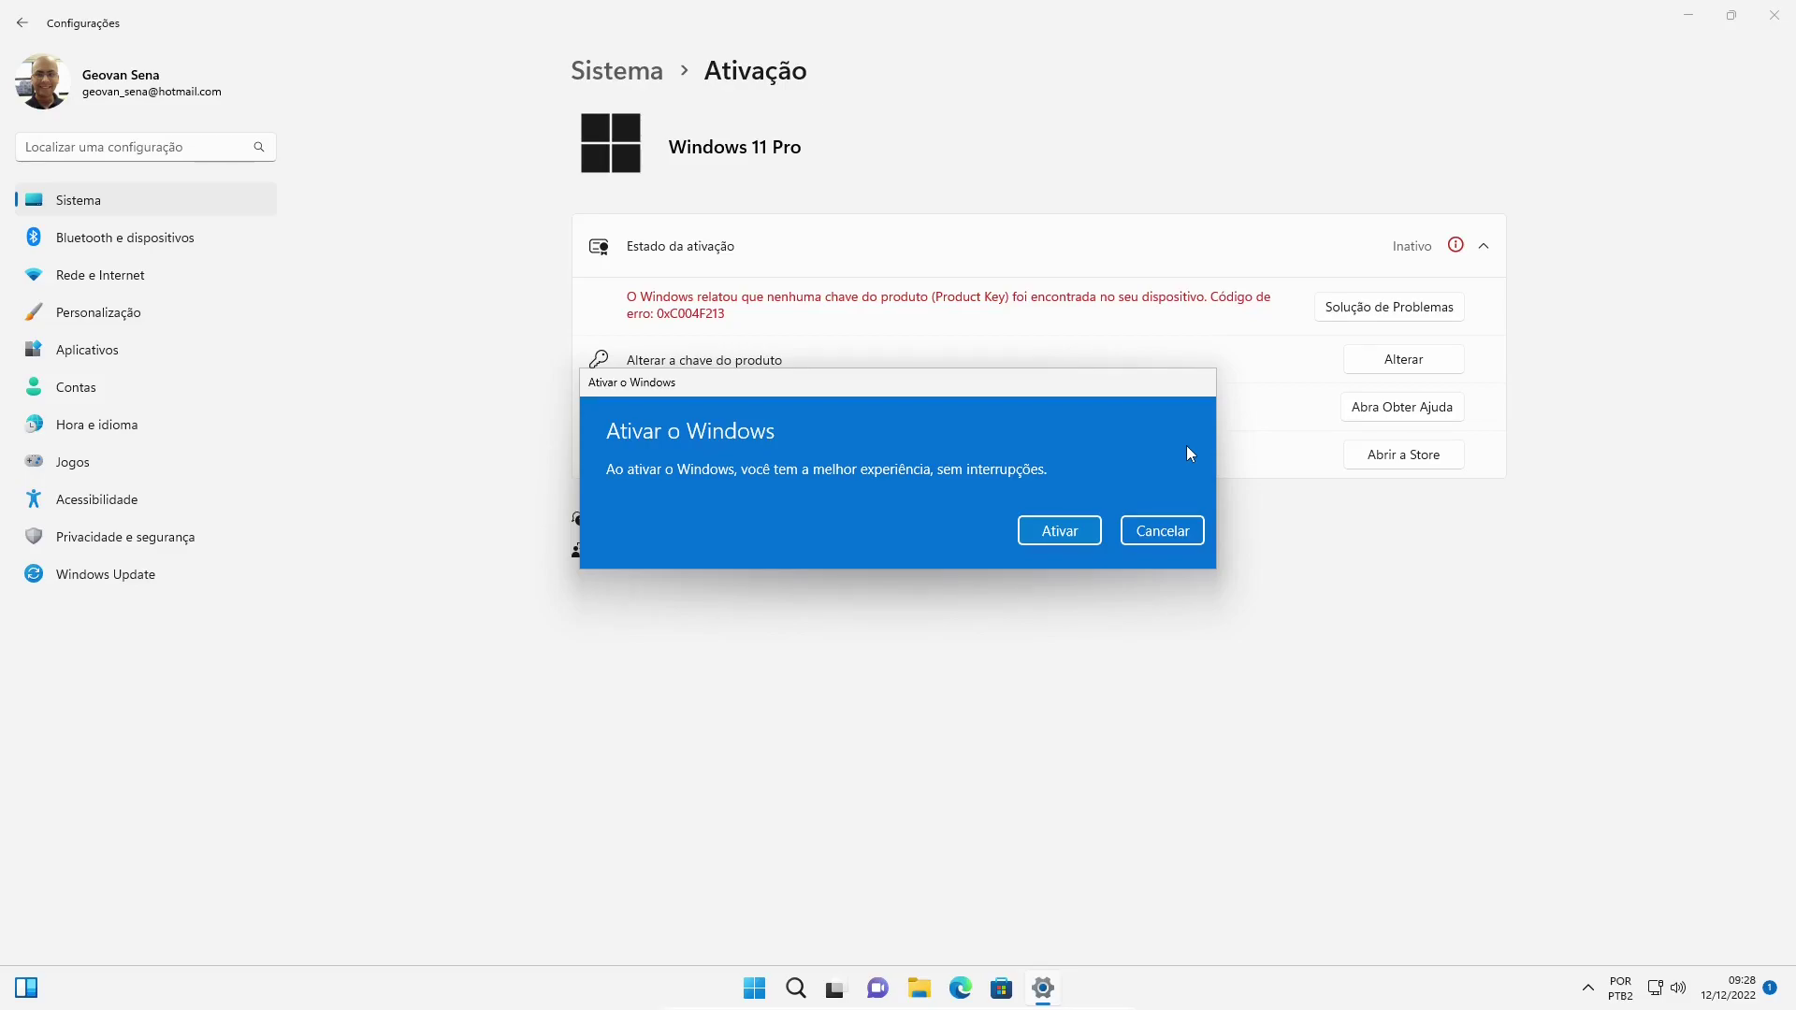
- Activate Windows with the submitted key, close the activation dialog and expand the activation state details
{"action": "left_click", "coordinate": [1061, 533]}
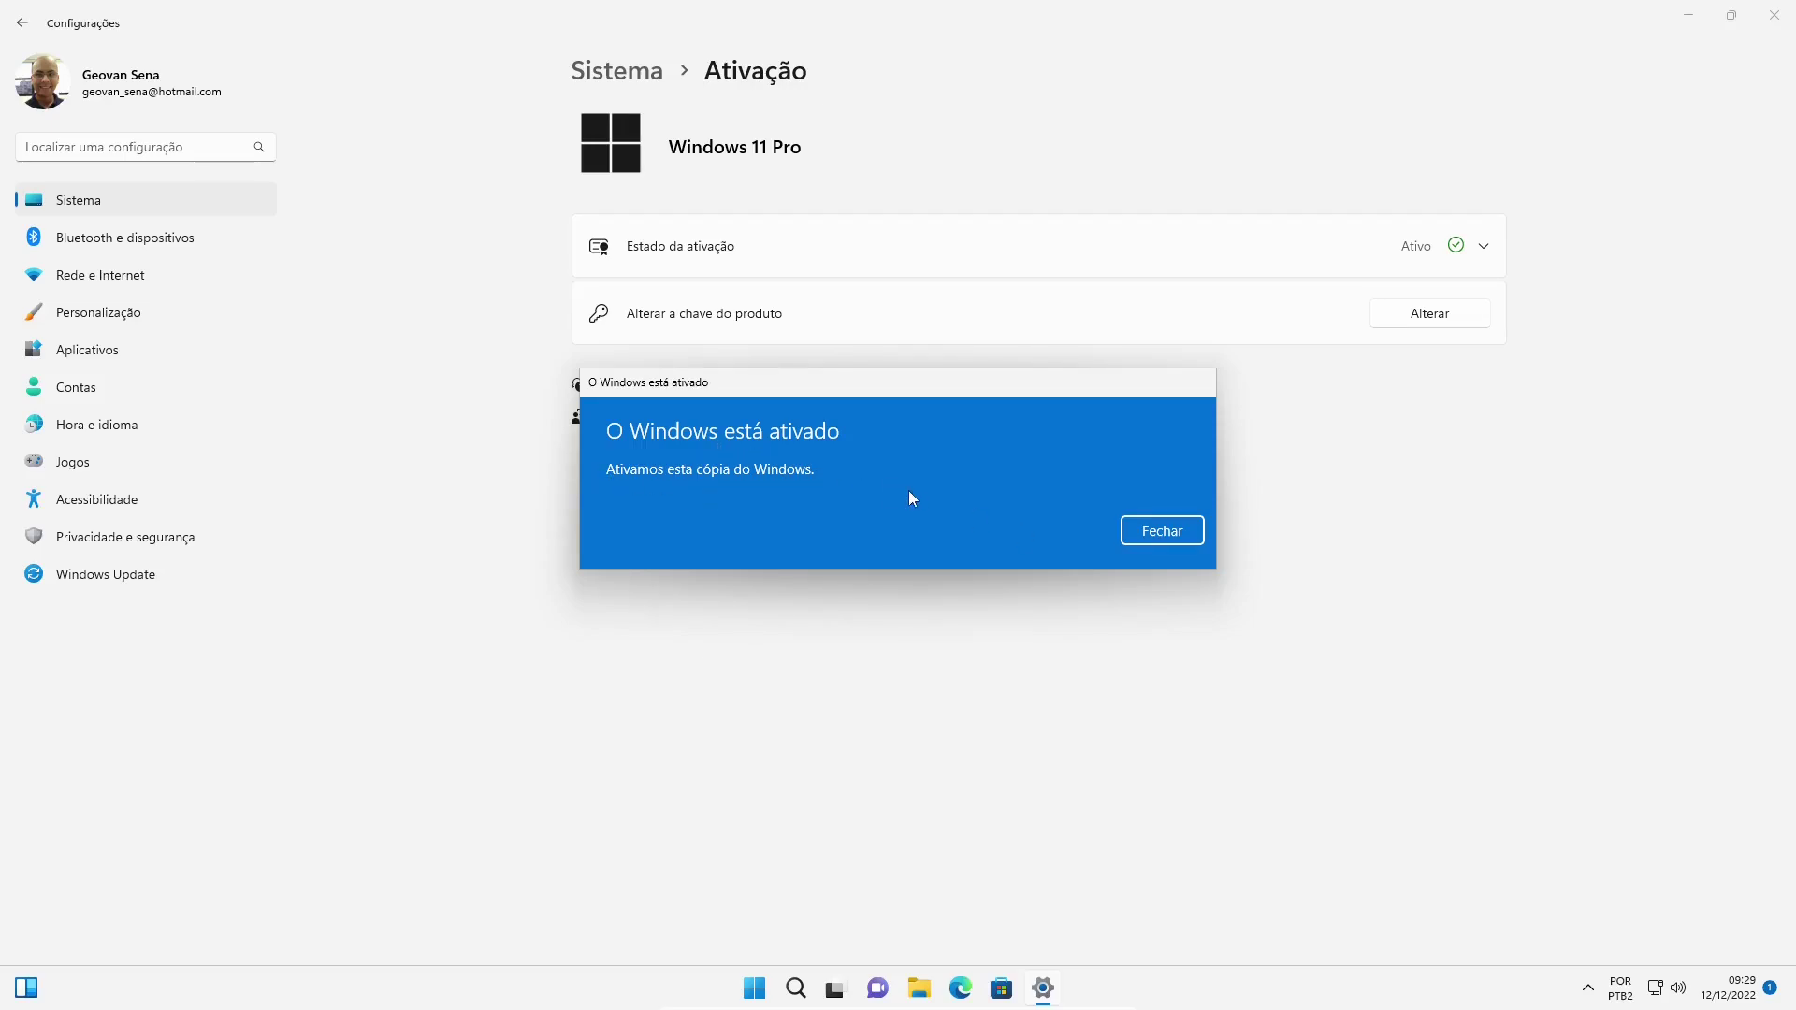
{"action": "left_click", "coordinate": [1150, 538]}
{"action": "left_click", "coordinate": [1482, 246]}
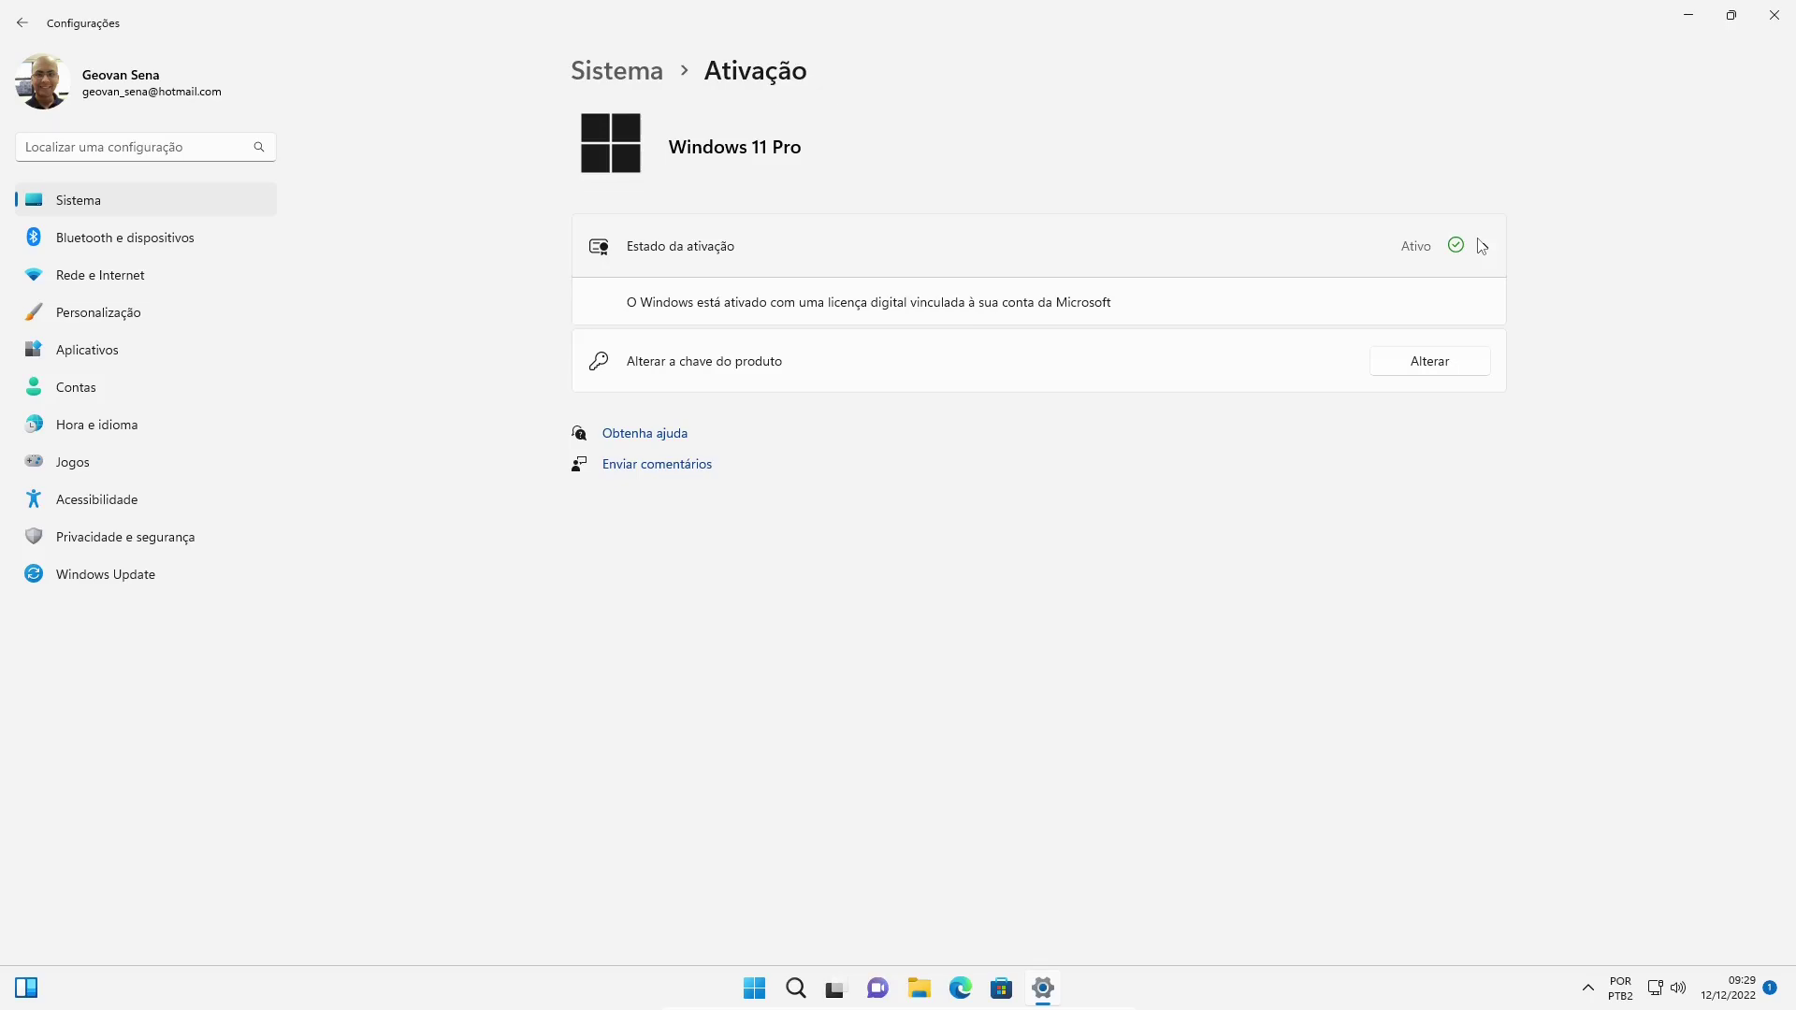